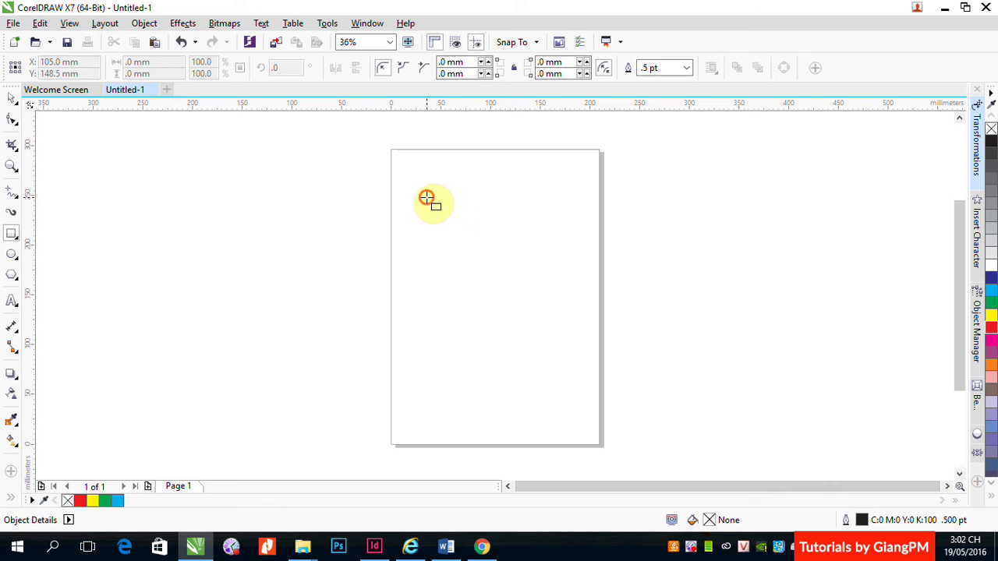
# Draw a rectangle about 78 × 75 mm in the upper part of the page and fill it with magenta.
pyautogui.moveTo(427, 196); pyautogui.dragTo(504, 272)
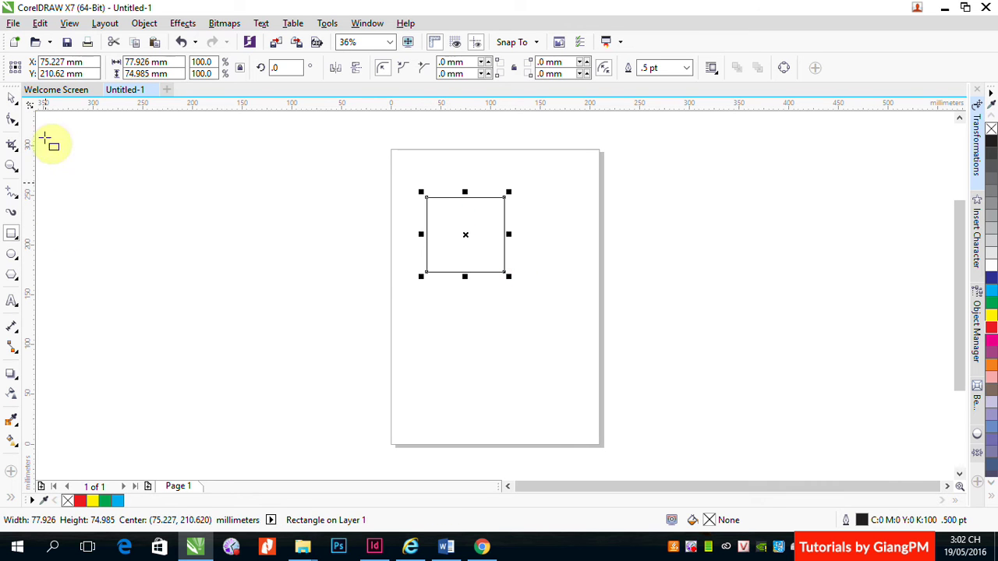
pyautogui.click(11, 100)
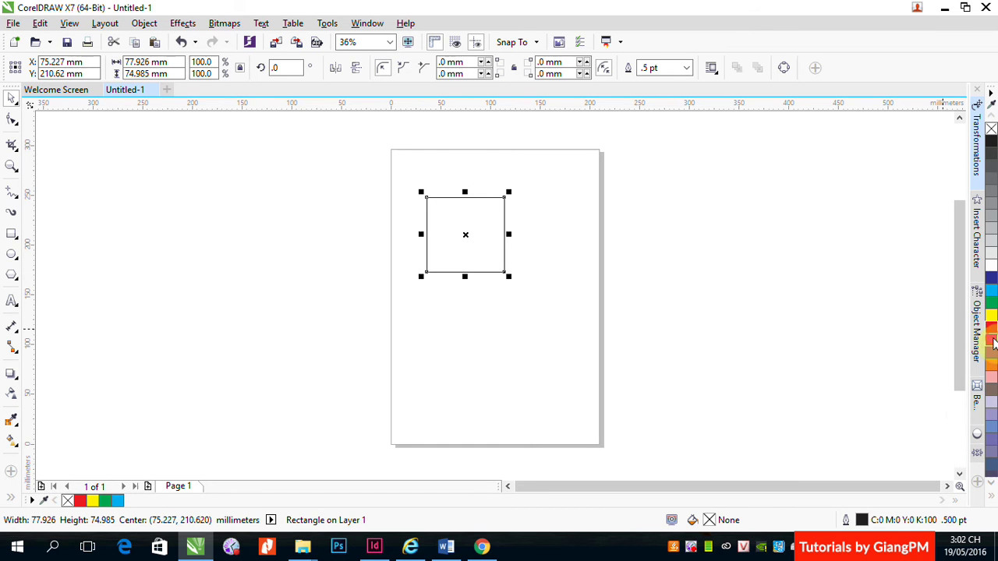
pyautogui.click(992, 342)
pyautogui.click(472, 269)
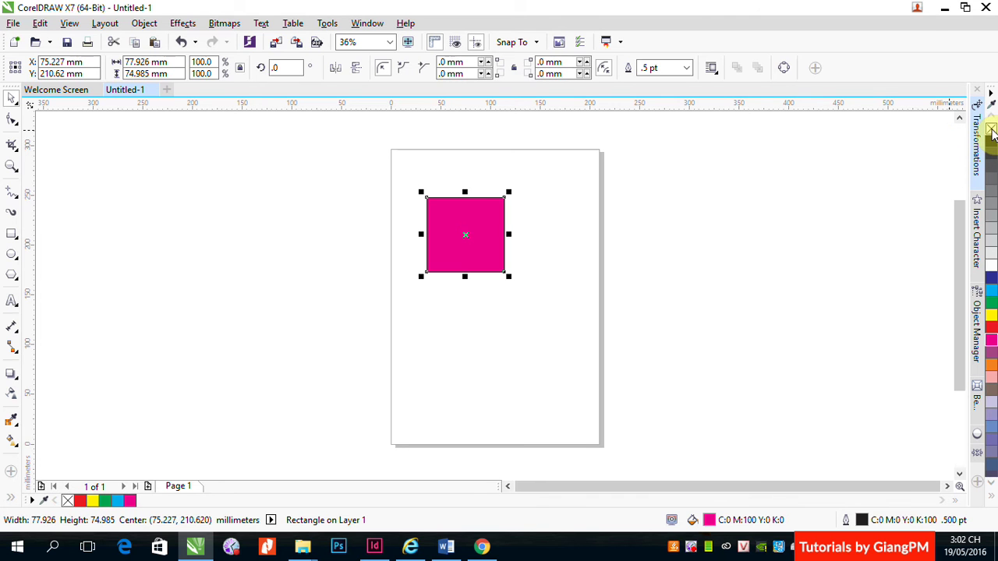
# Remove the rectangle's magenta fill and fill it with cyan instead.
pyautogui.click(991, 129)
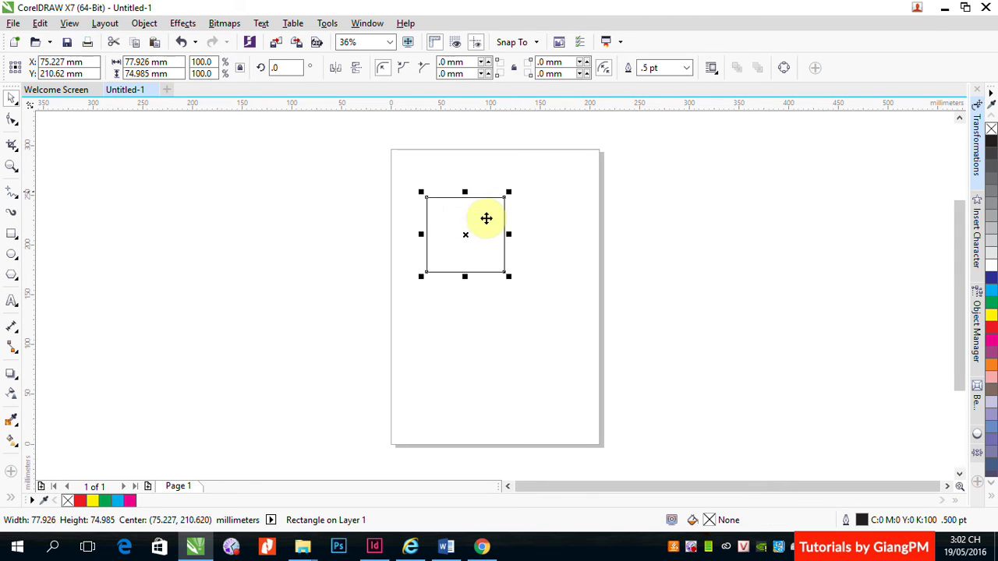
pyautogui.click(991, 290)
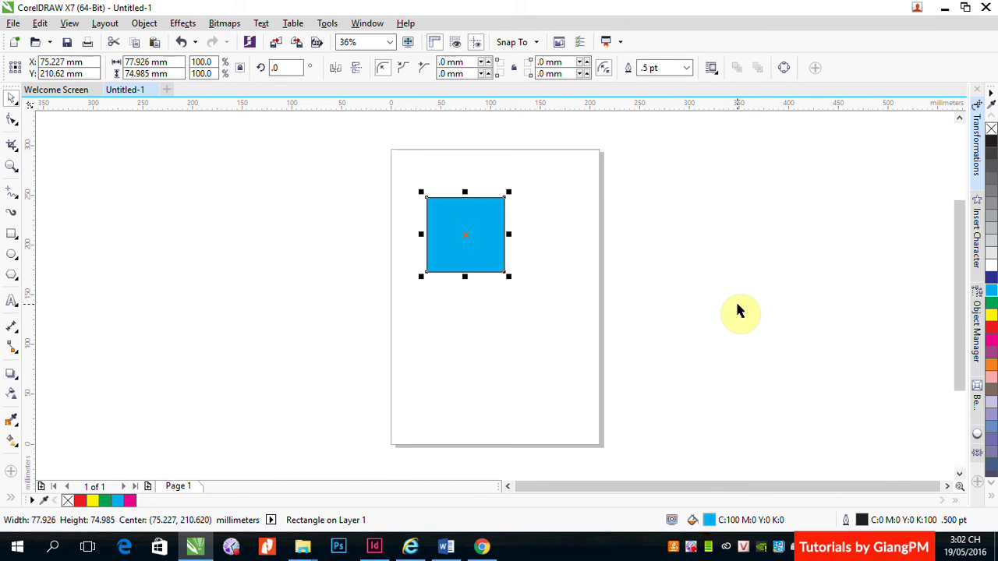
# Browse the further colours of the CMYK palette and return to its beginning.
pyautogui.click(991, 488)
pyautogui.click(991, 487)
pyautogui.click(991, 487)
pyautogui.click(991, 487)
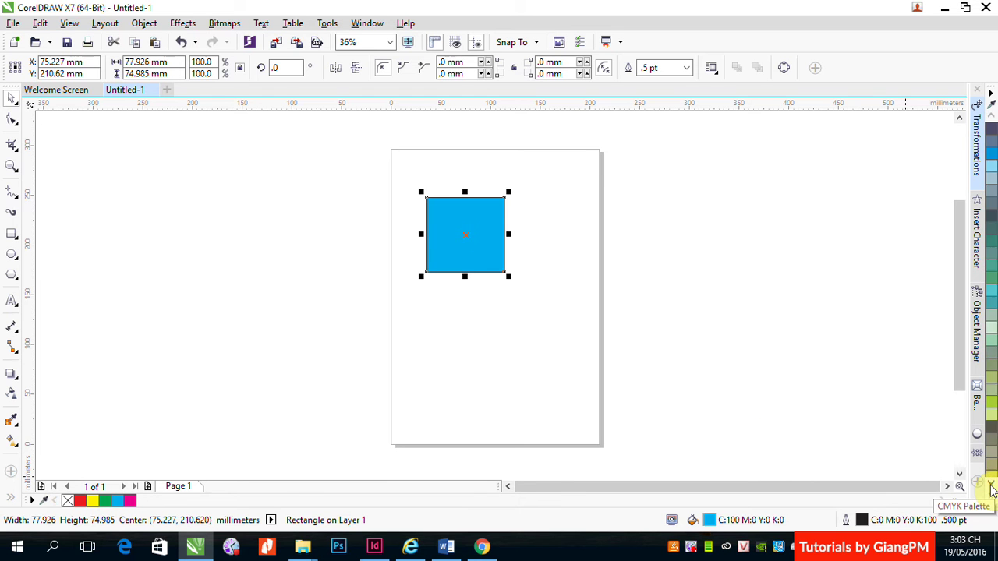
pyautogui.click(992, 488)
pyautogui.click(992, 487)
pyautogui.click(992, 487)
pyautogui.click(991, 487)
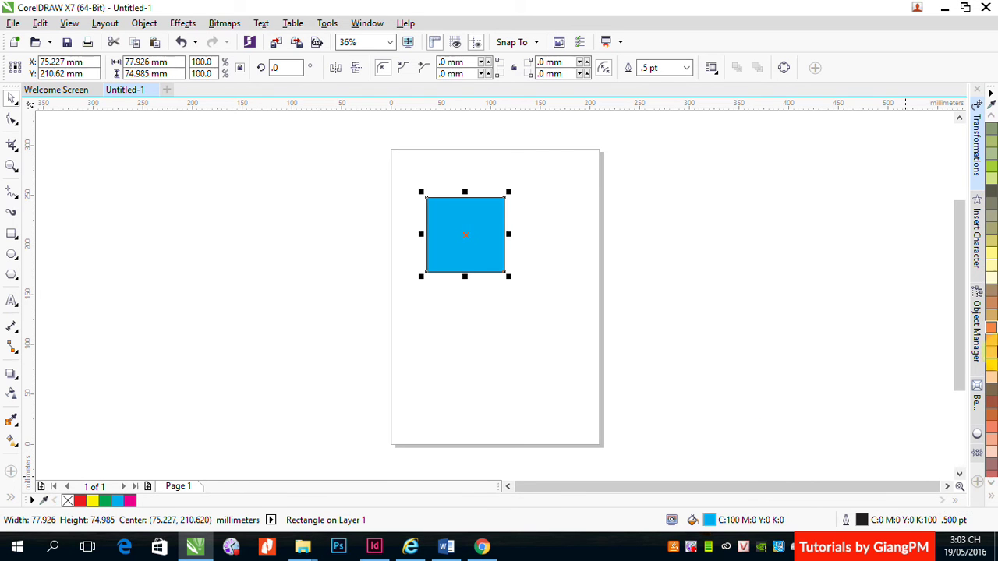
pyautogui.click(991, 488)
pyautogui.click(992, 487)
pyautogui.click(991, 487)
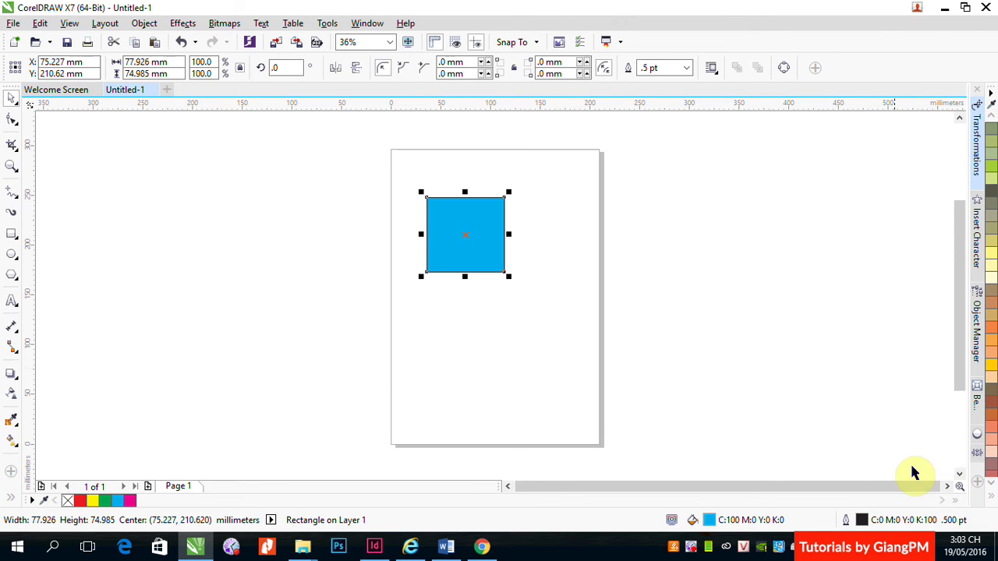
pyautogui.click(992, 111)
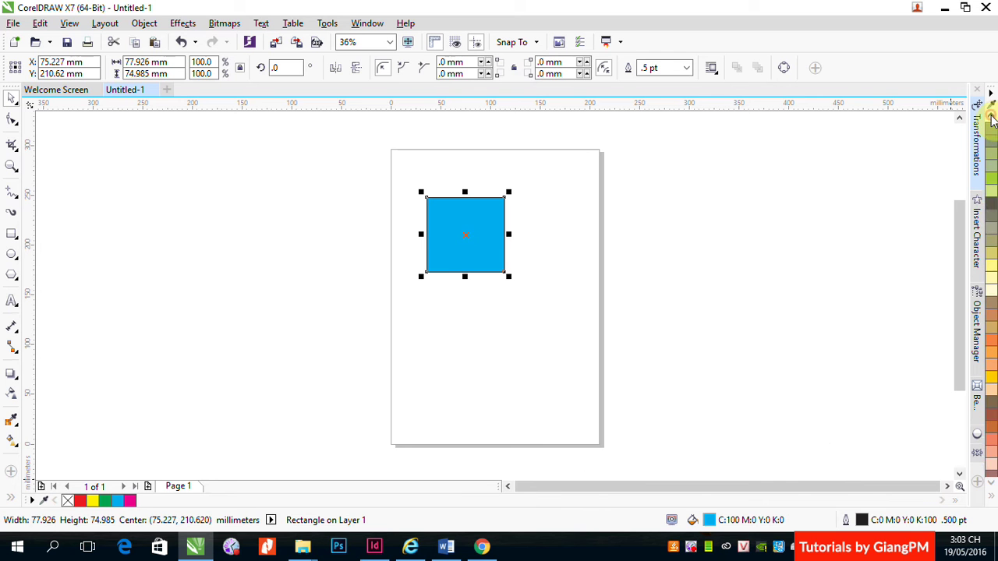
pyautogui.moveTo(991, 114); pyautogui.dragTo(991, 114)
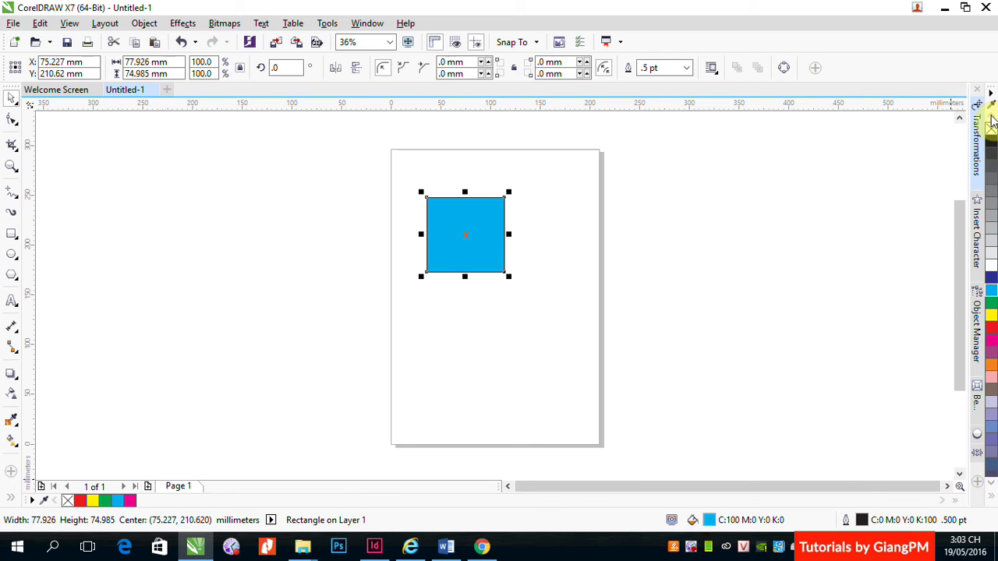
# Fill the rectangle with the pinkish red C:0 M:80 Y:40 K:0 from the expanded CMYK palette.
pyautogui.click(991, 498)
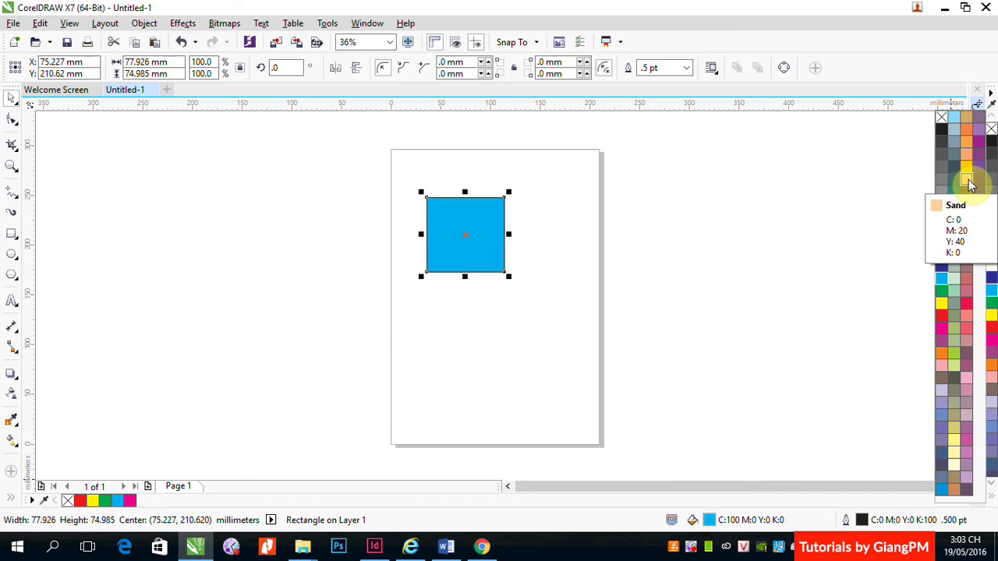
pyautogui.click(966, 327)
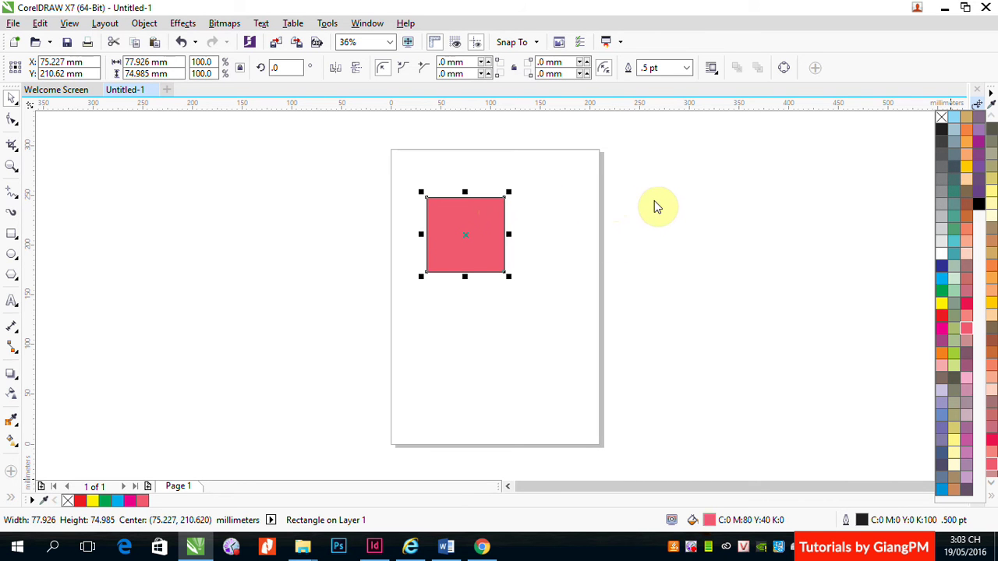
# Fill the rectangle with red, C:0 M:100 Y:100 K:0, from the expanded CMYK palette.
pyautogui.hotkey('alt', 'F7')
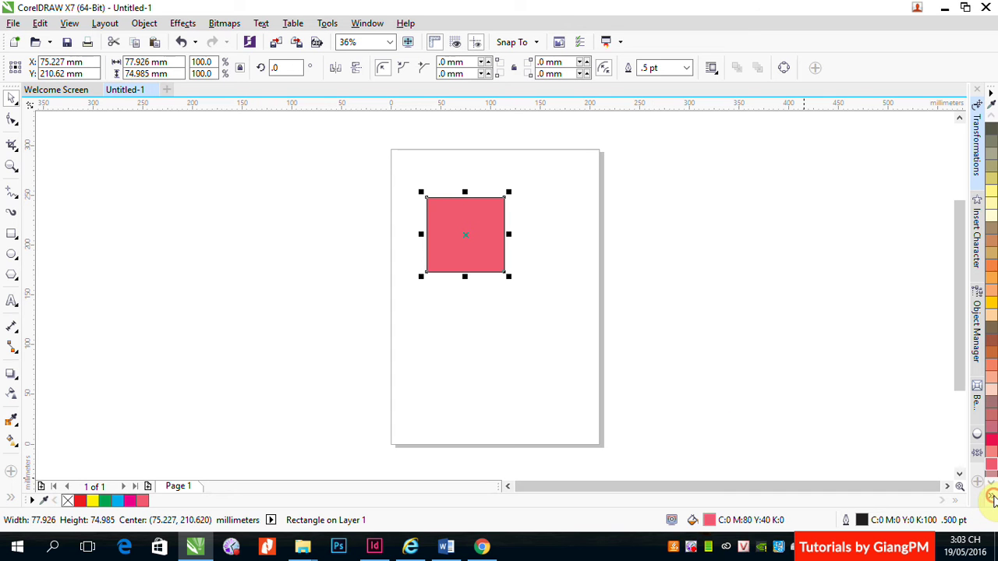
pyautogui.click(990, 497)
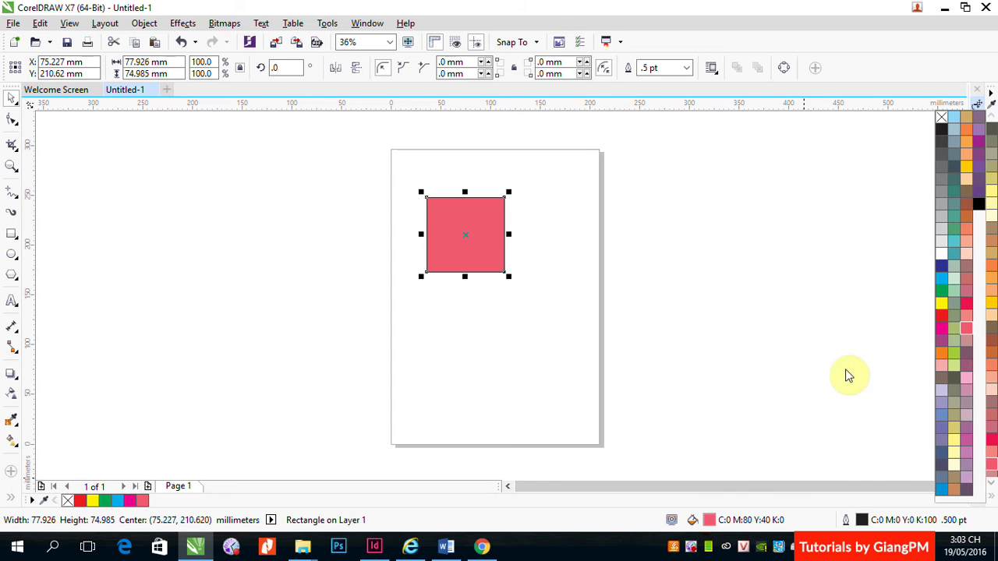
pyautogui.click(944, 314)
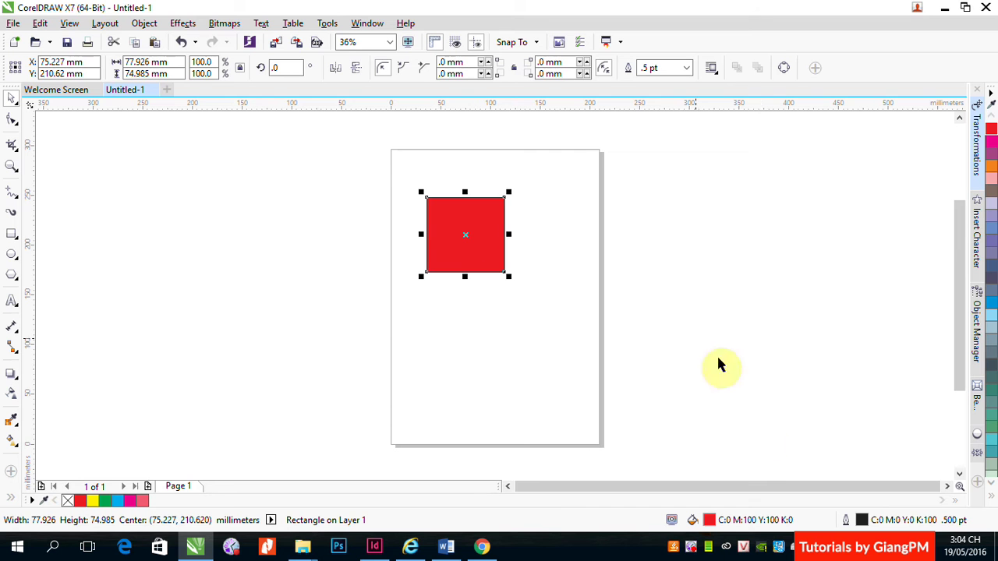
pyautogui.click(989, 497)
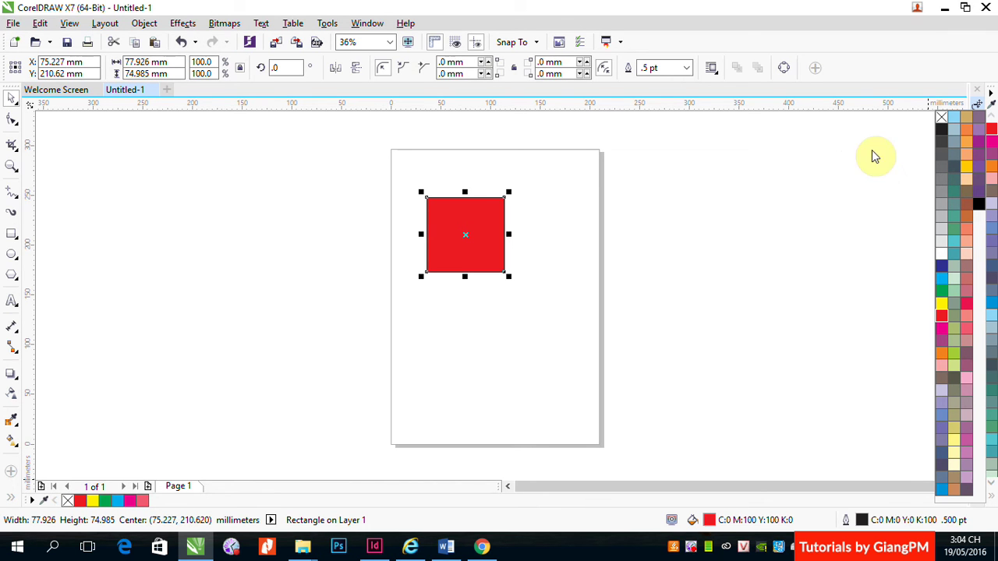
pyautogui.click(853, 316)
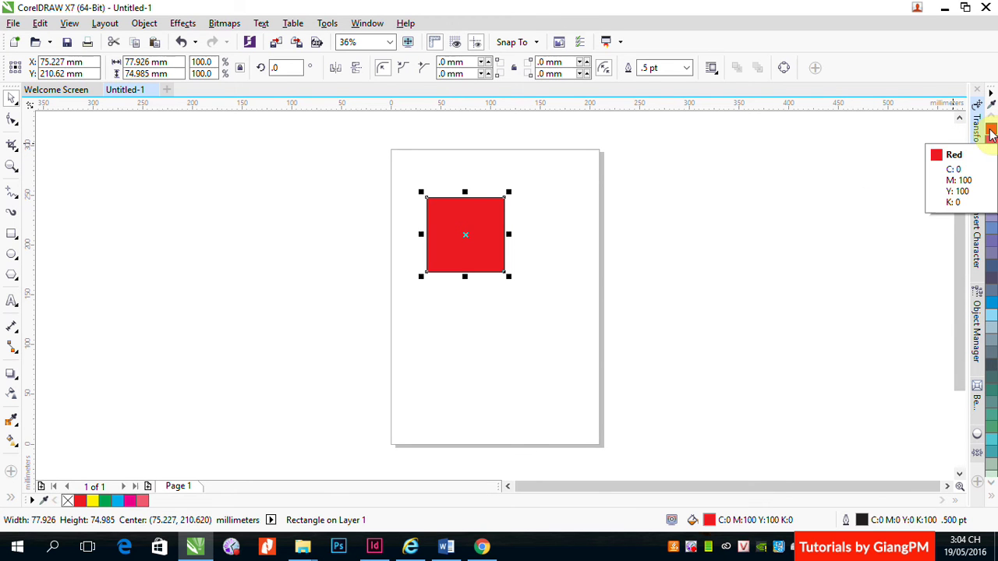
# Recolour the rectangle with the orange-red C:1 M:89 Y:100 K:0 from the related shades of the palette's red.
pyautogui.click(992, 134)
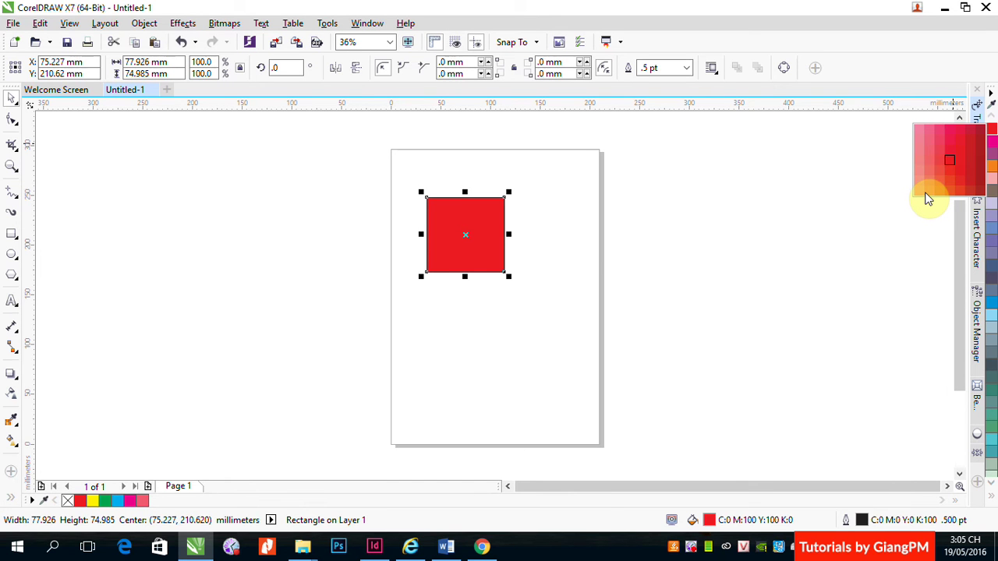
pyautogui.click(945, 161)
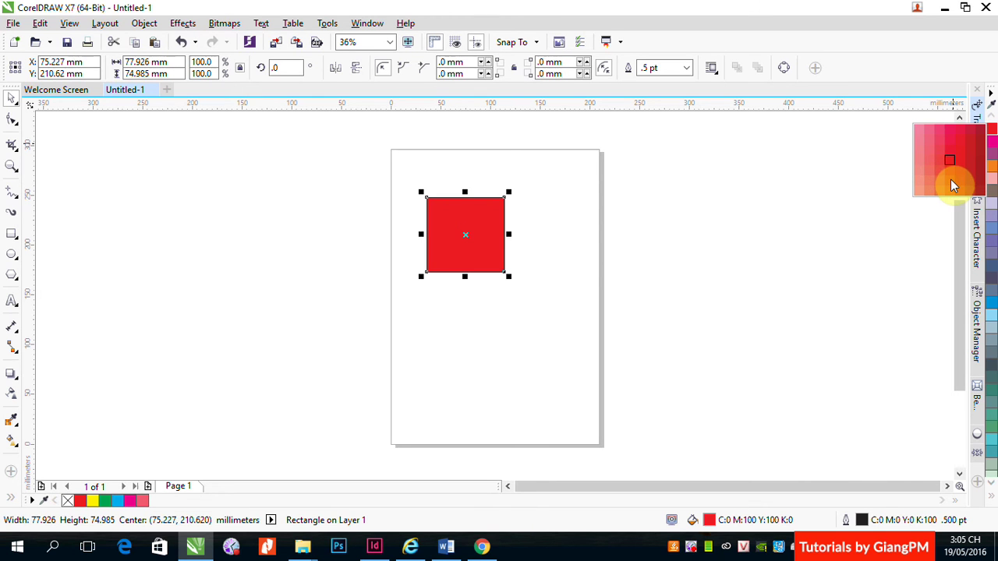
pyautogui.click(951, 176)
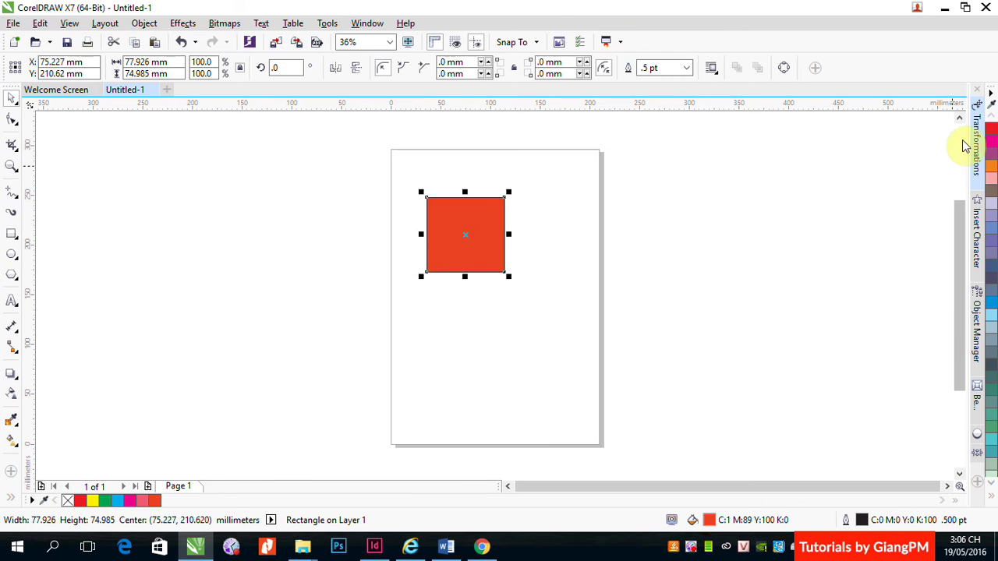
# Fill the rectangle with pure red again and clear its fill using the no-colour swatch.
pyautogui.click(989, 131)
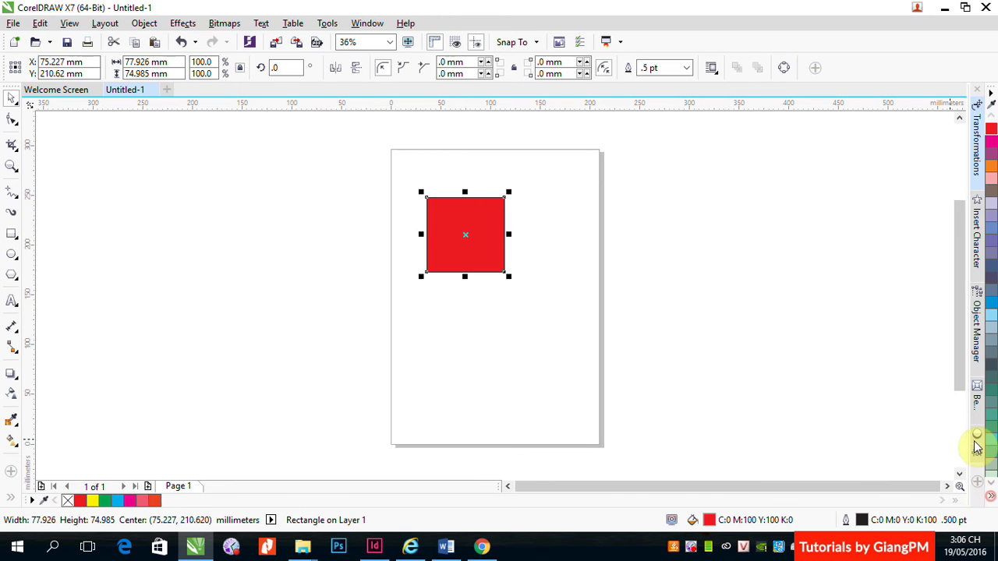
pyautogui.click(990, 495)
pyautogui.click(941, 117)
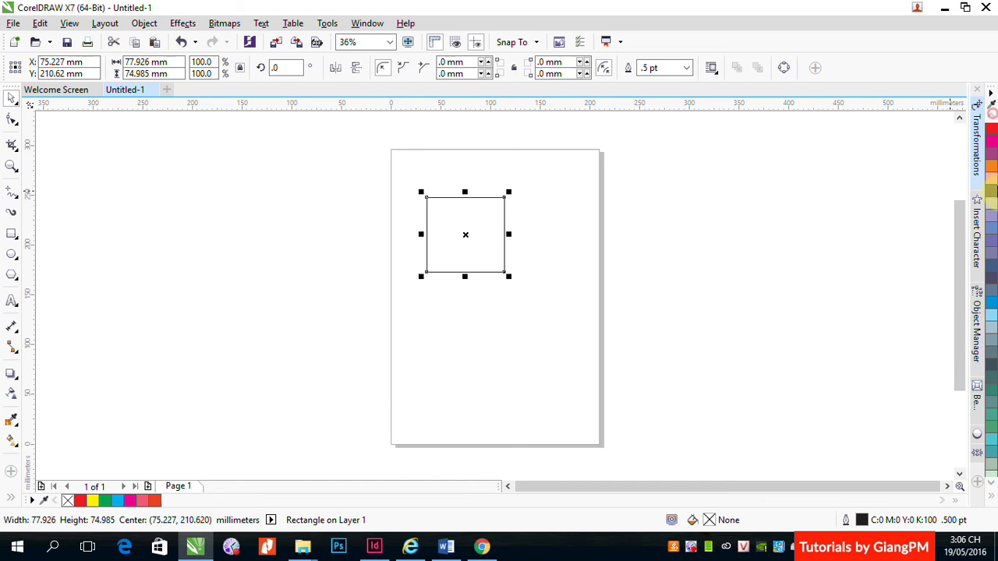
# Fill the rectangle with black from the expanded palette and bring the CMYK palette back to its first colours.
pyautogui.click(992, 500)
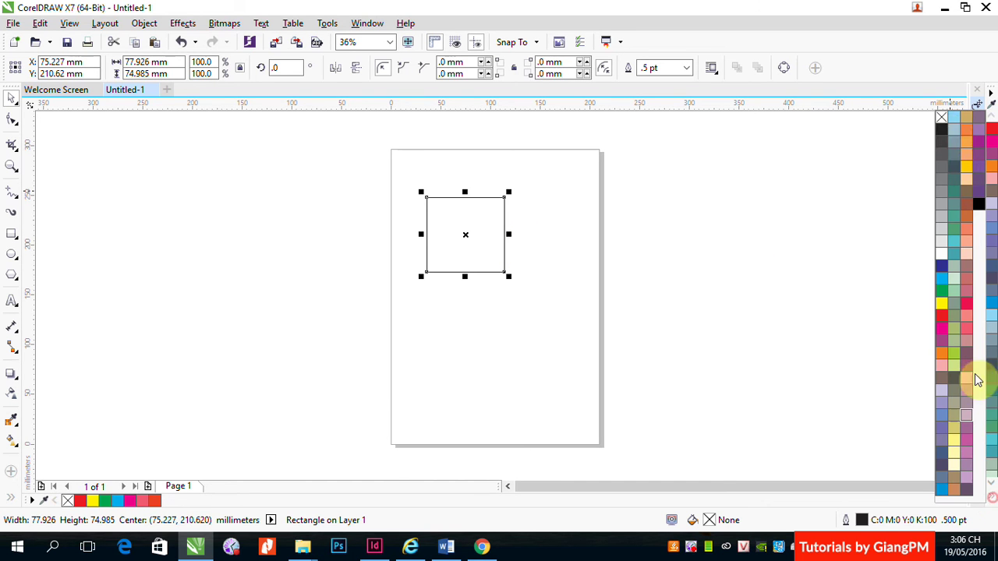
pyautogui.click(940, 130)
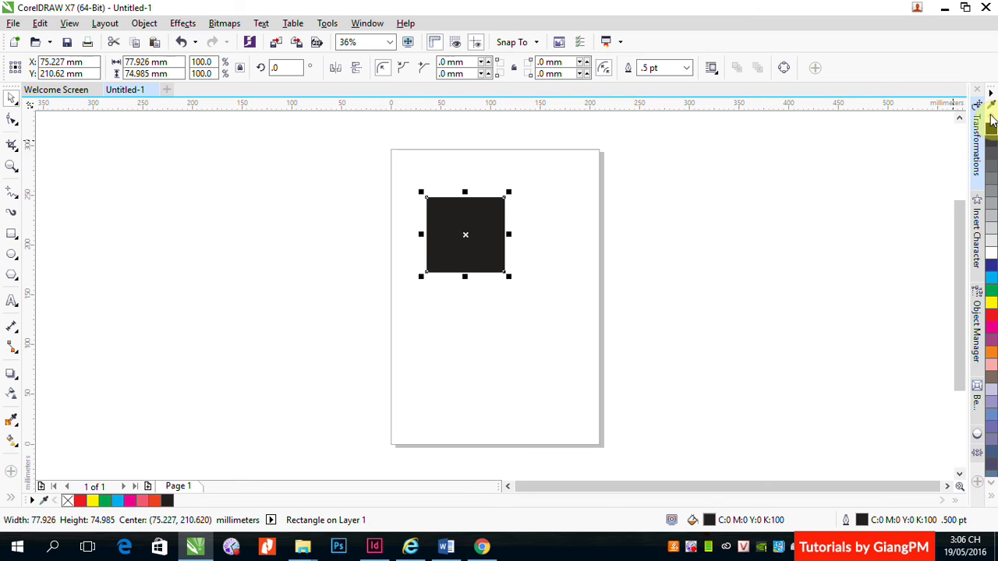
pyautogui.click(990, 483)
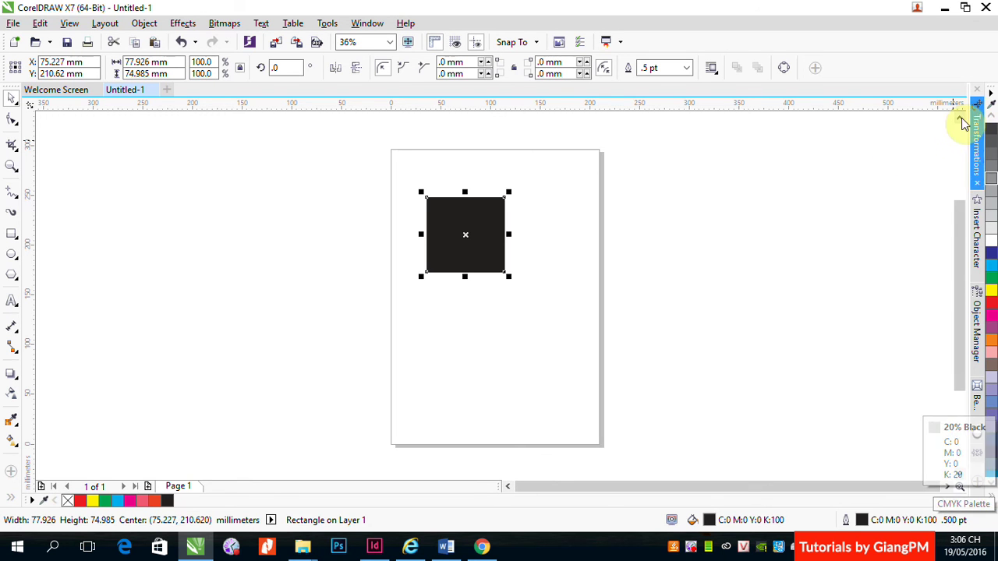
pyautogui.click(990, 112)
pyautogui.click(991, 112)
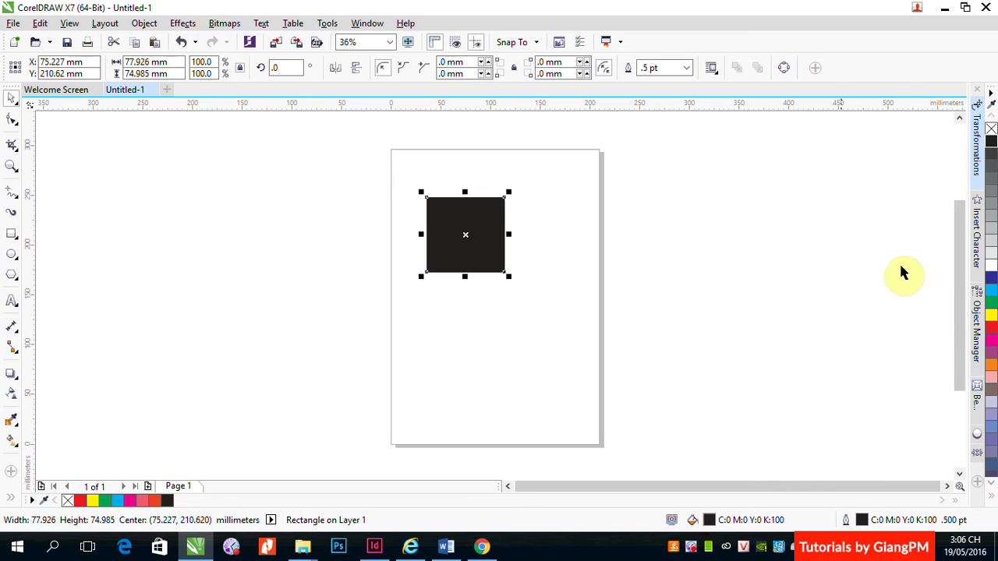
# Fill the rectangle with red and mix in a tint of yellow and a tint of cyan, reaching C:10 M:81 Y:90 K:0.
pyautogui.click(991, 327)
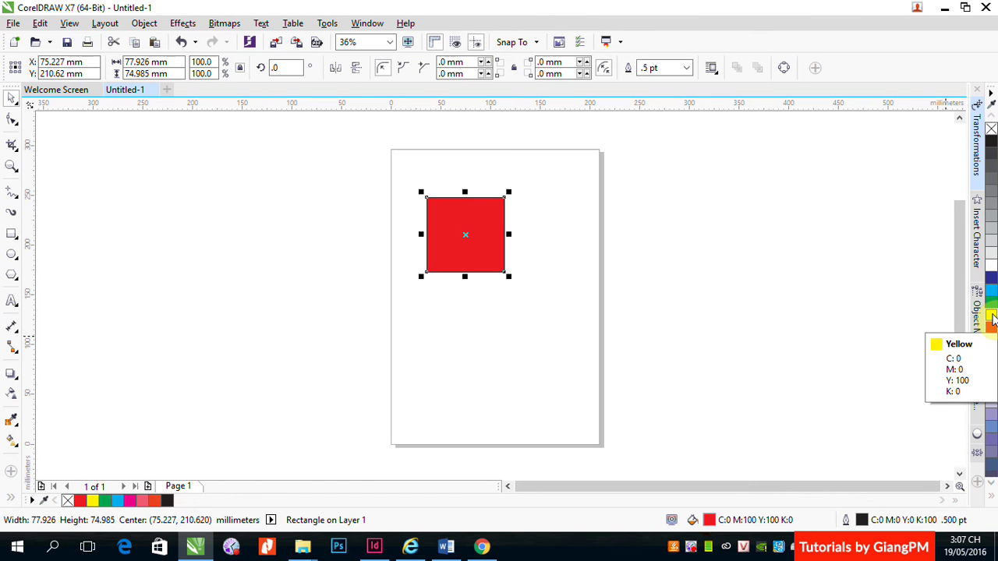
pyautogui.keyDown('ctrl'); pyautogui.click(991, 317); pyautogui.keyUp('ctrl')
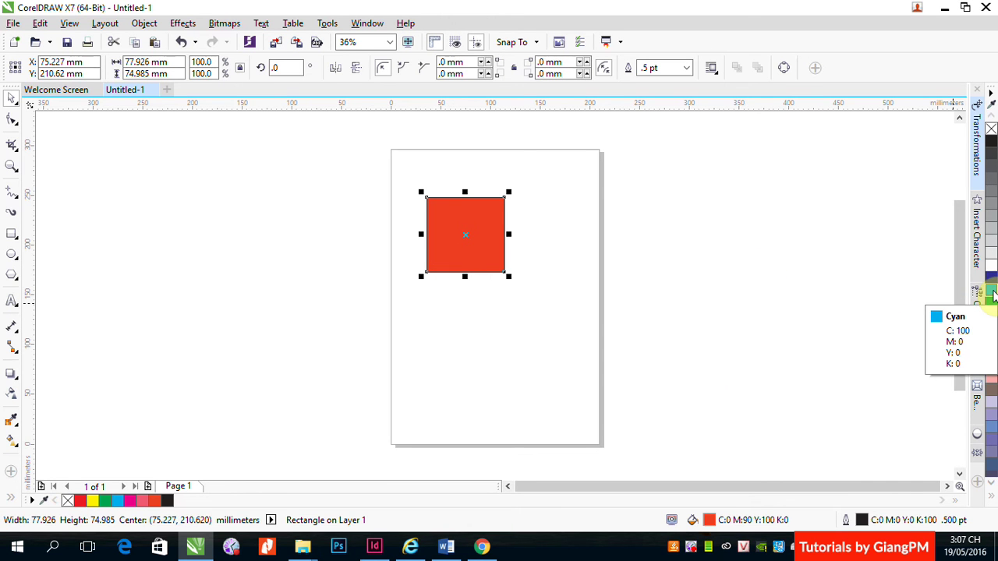
pyautogui.keyDown('ctrl'); pyautogui.click(991, 292); pyautogui.keyUp('ctrl')
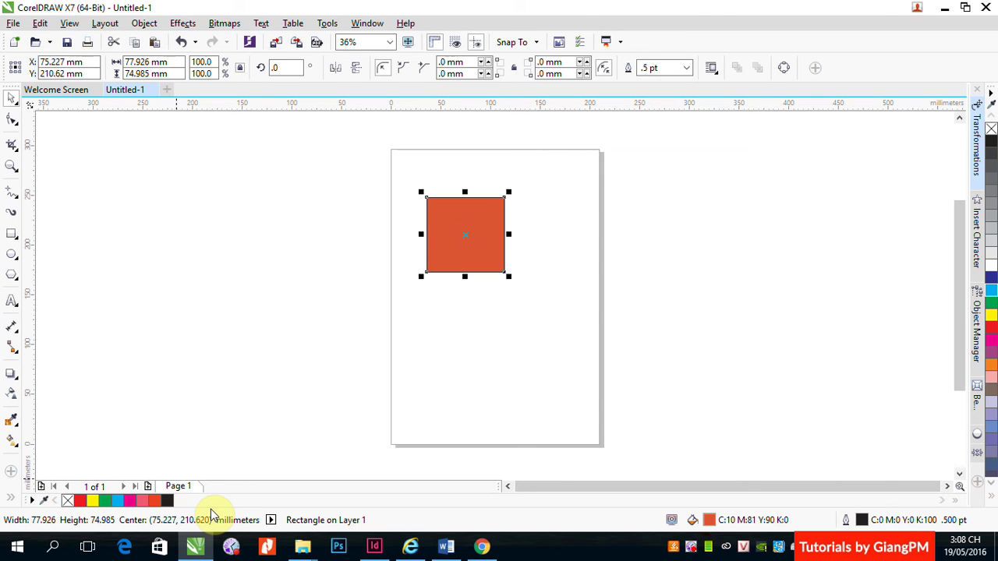
# Draw a second rectangle about 59 × 68 mm below the first and fill it with the blue C:60 M:40 Y:0 K:0.
pyautogui.click(12, 233)
pyautogui.moveTo(425, 309); pyautogui.dragTo(478, 373)
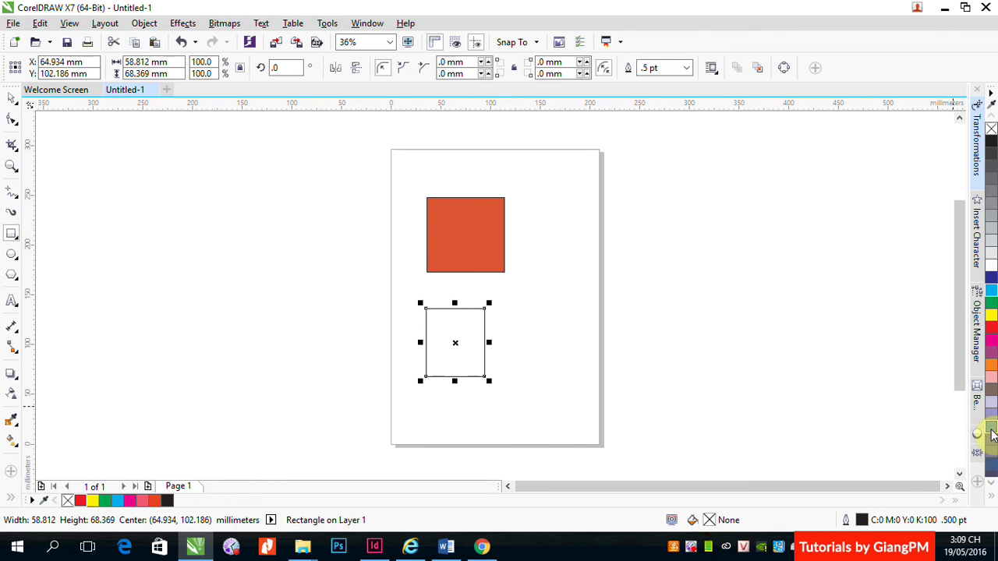
pyautogui.moveTo(992, 428); pyautogui.dragTo(458, 344)
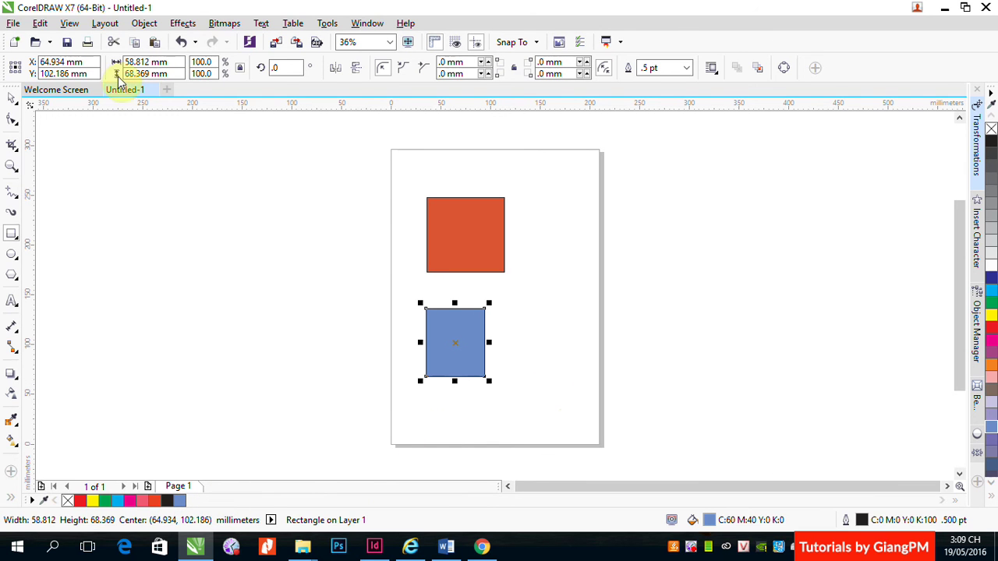
# Select both rectangles together, clear the selection, and select only the upper orange-red rectangle.
pyautogui.click(9, 99)
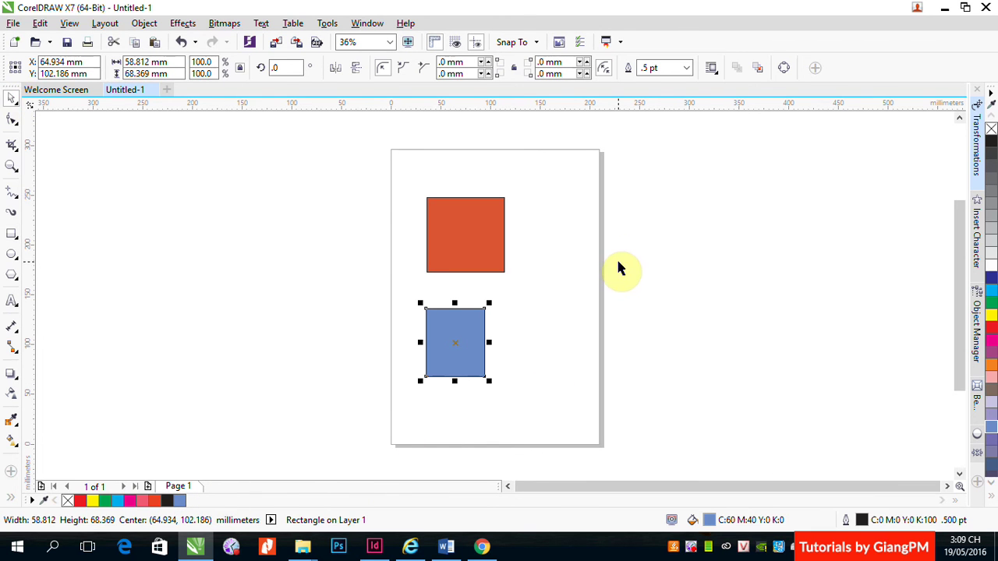
pyautogui.click(617, 257)
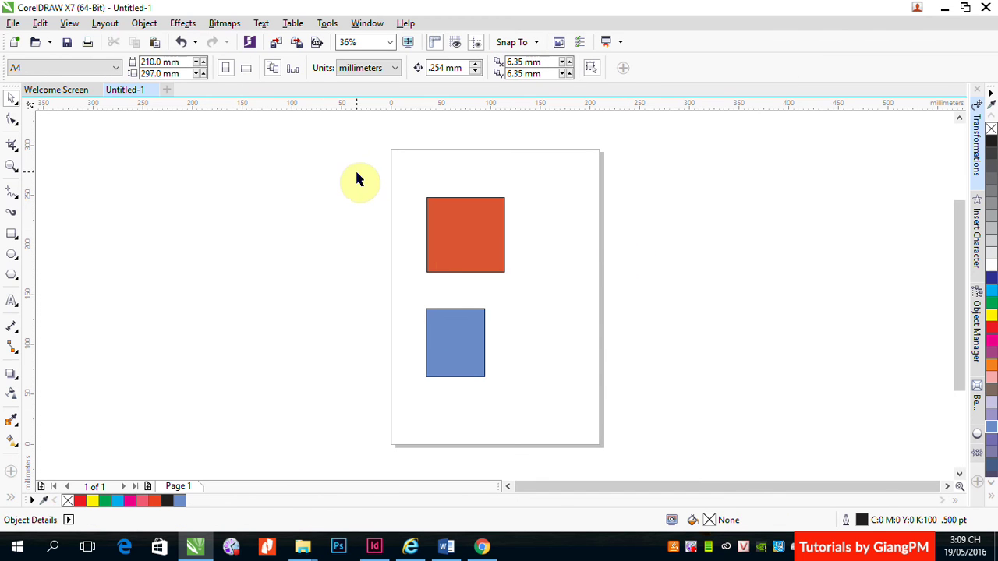
pyautogui.moveTo(357, 172); pyautogui.dragTo(574, 404)
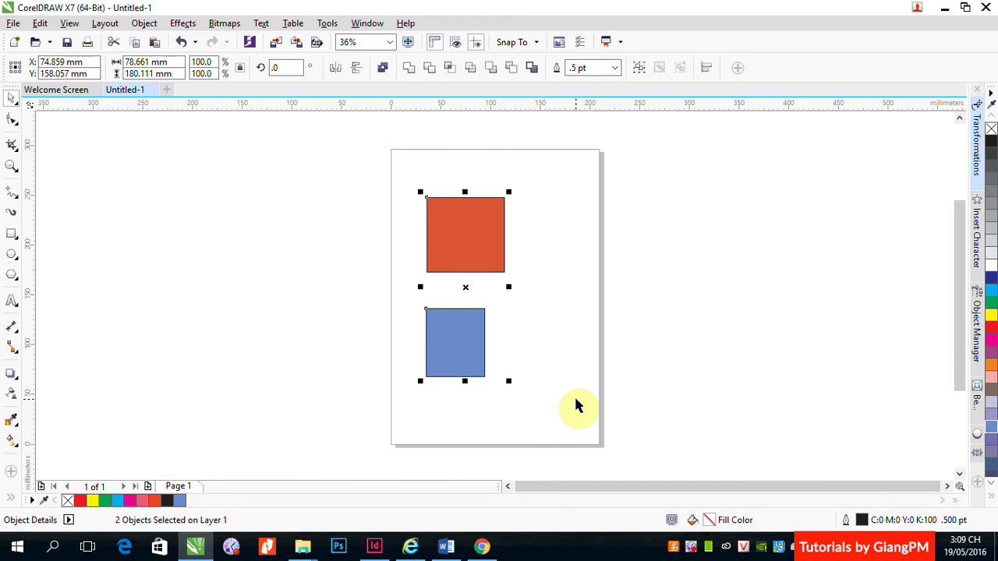
pyautogui.click(612, 282)
pyautogui.click(455, 237)
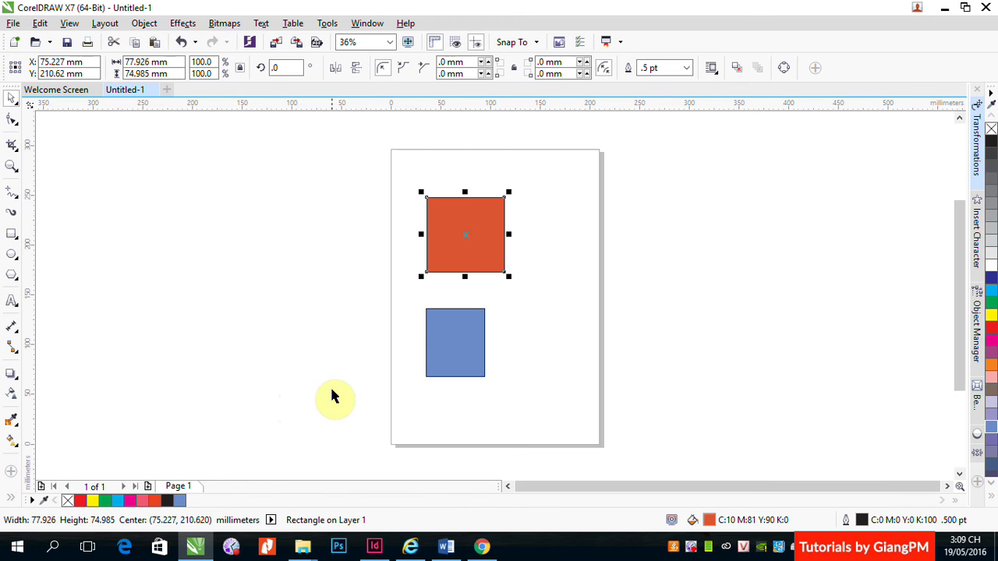
# Draw a third rectangle about 44 × 58 mm beside the blue one and fill it with the orange-red C1 M89 Y100 K0.
pyautogui.click(12, 234)
pyautogui.moveTo(530, 315); pyautogui.dragTo(585, 382)
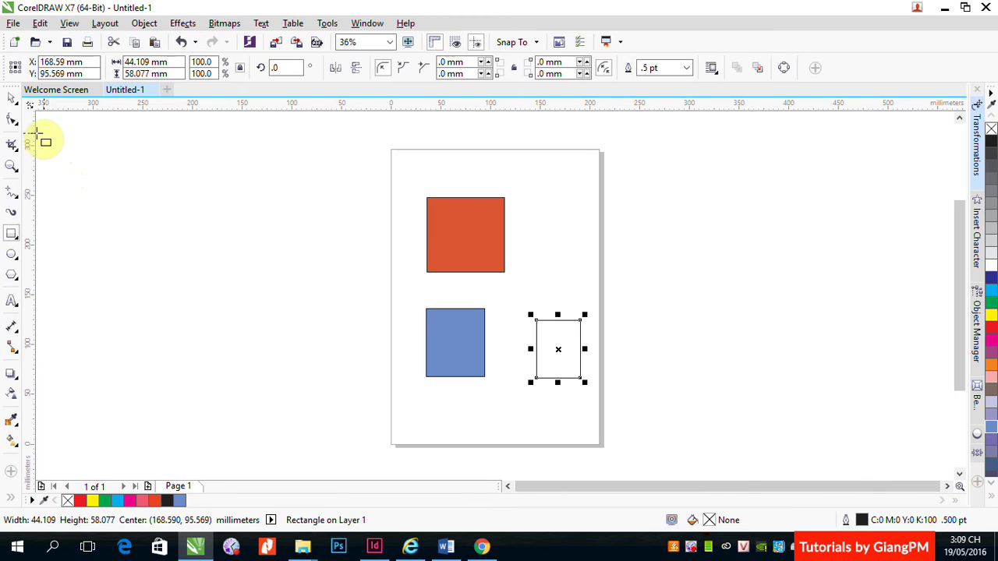
pyautogui.click(11, 98)
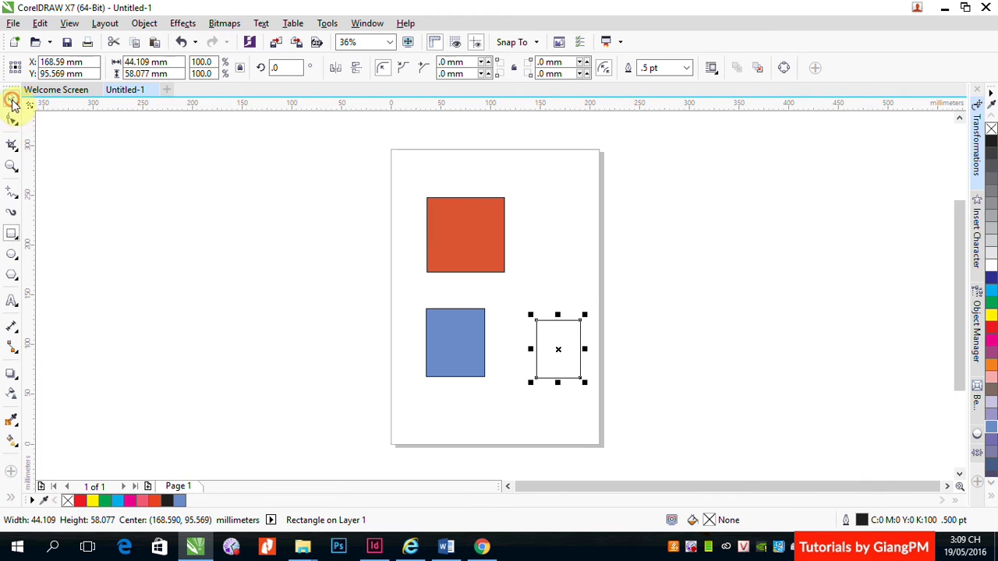
pyautogui.click(154, 501)
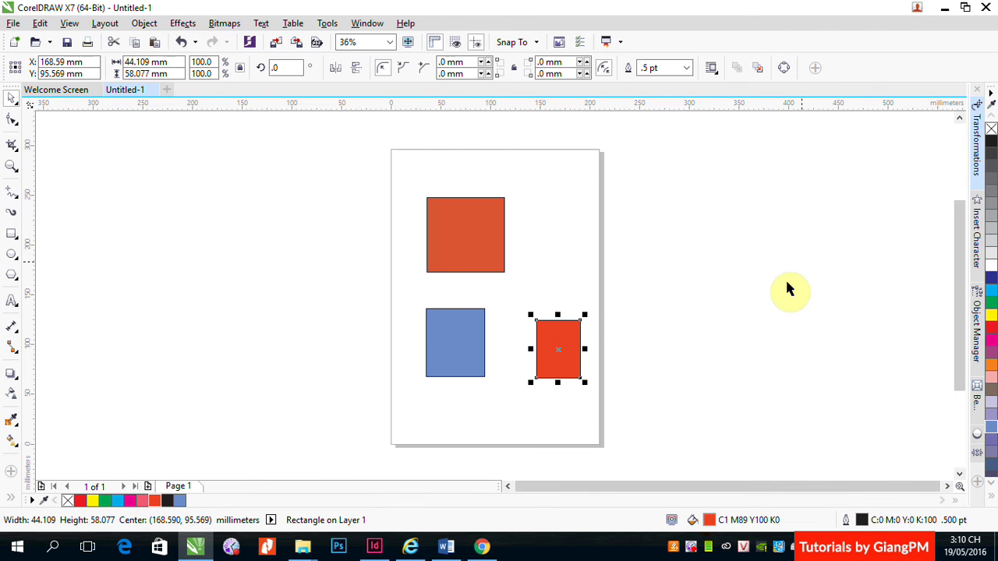
# Draw an unfilled rectangle about 89 × 77 mm just outside the page, beside its right edge.
pyautogui.click(12, 234)
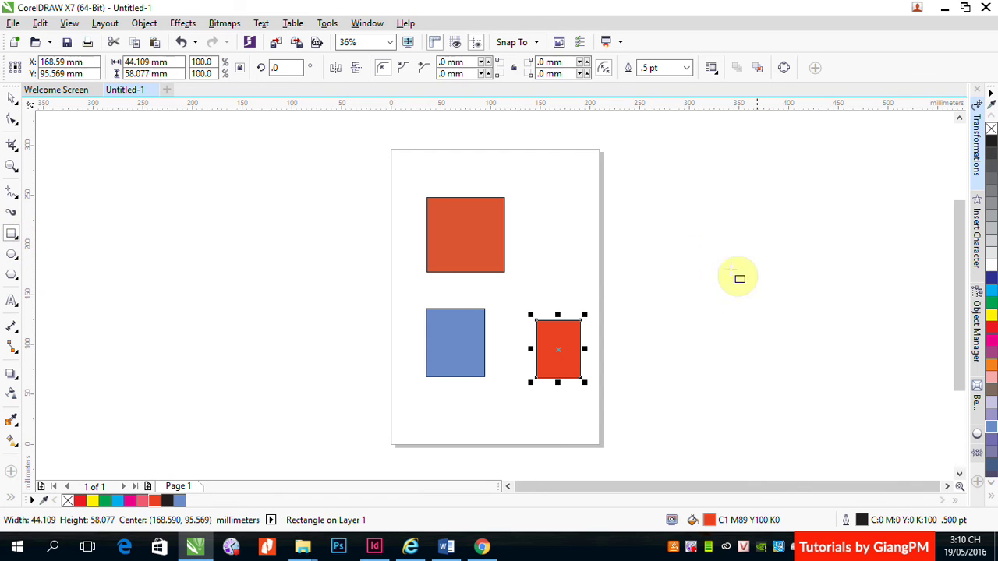
pyautogui.moveTo(637, 240); pyautogui.dragTo(726, 317)
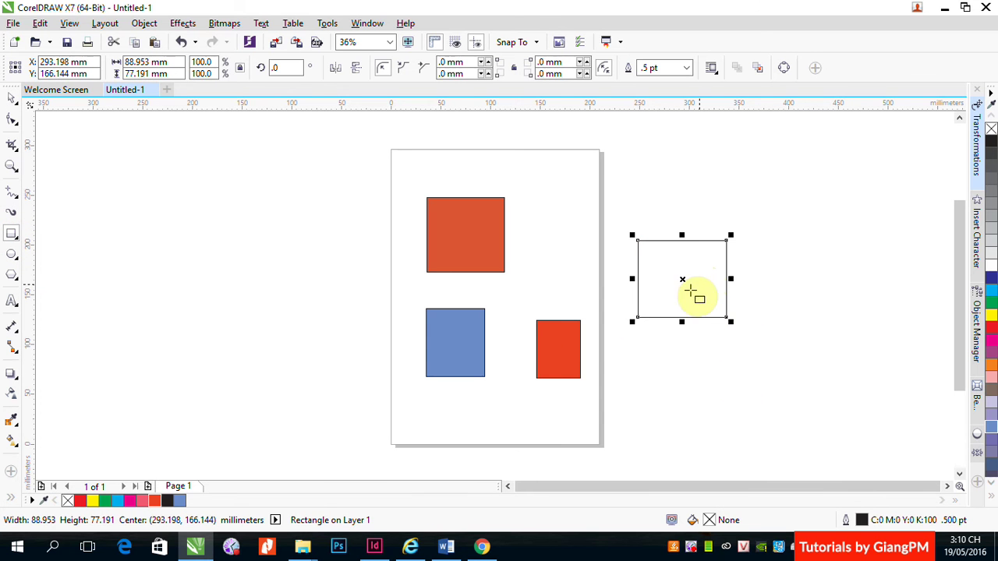
pyautogui.click(12, 98)
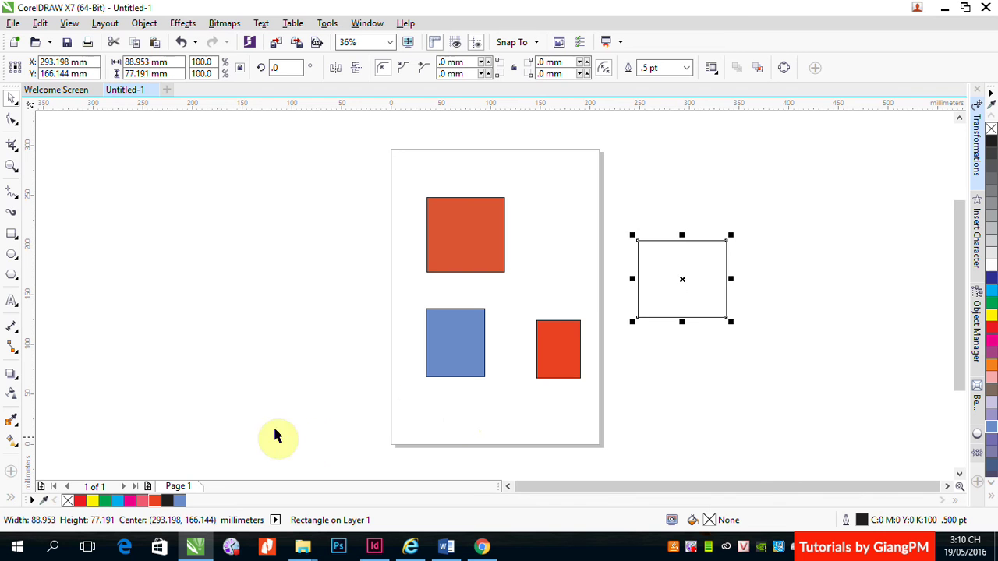
# Mix a slight tint into the small red rectangle's fill, reaching C:1 M:87 Y:100 K:0.
pyautogui.click(553, 363)
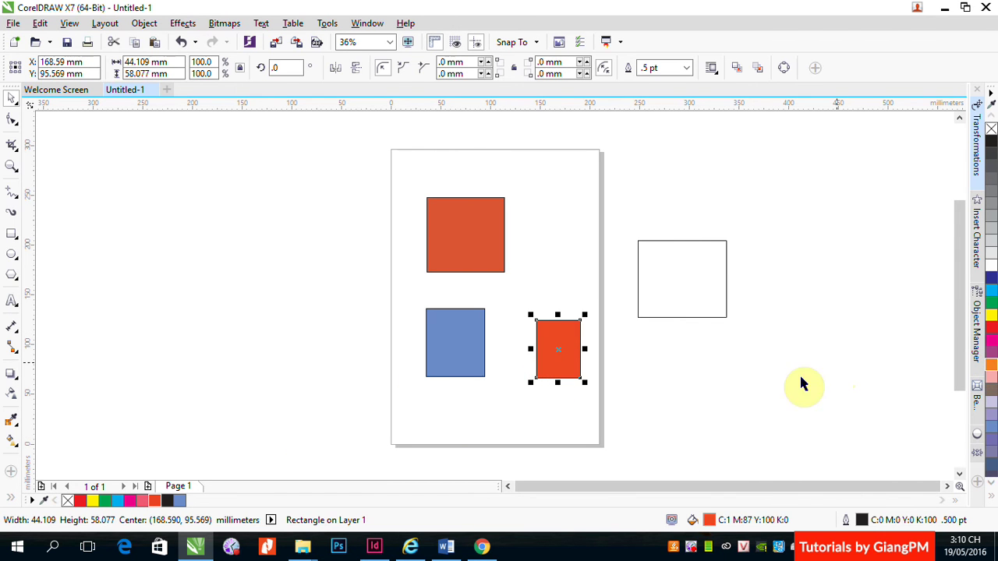
pyautogui.click(721, 443)
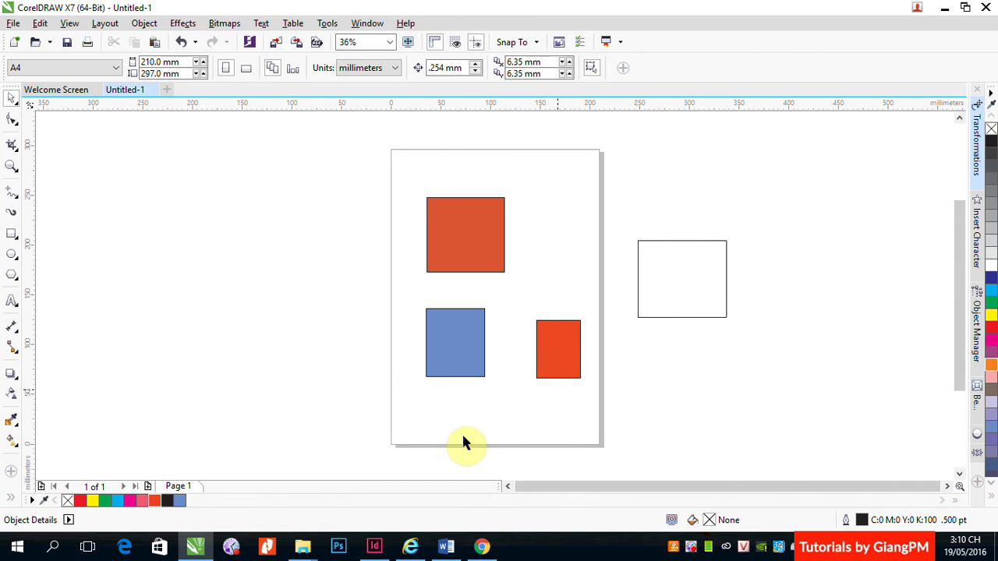
pyautogui.click(567, 372)
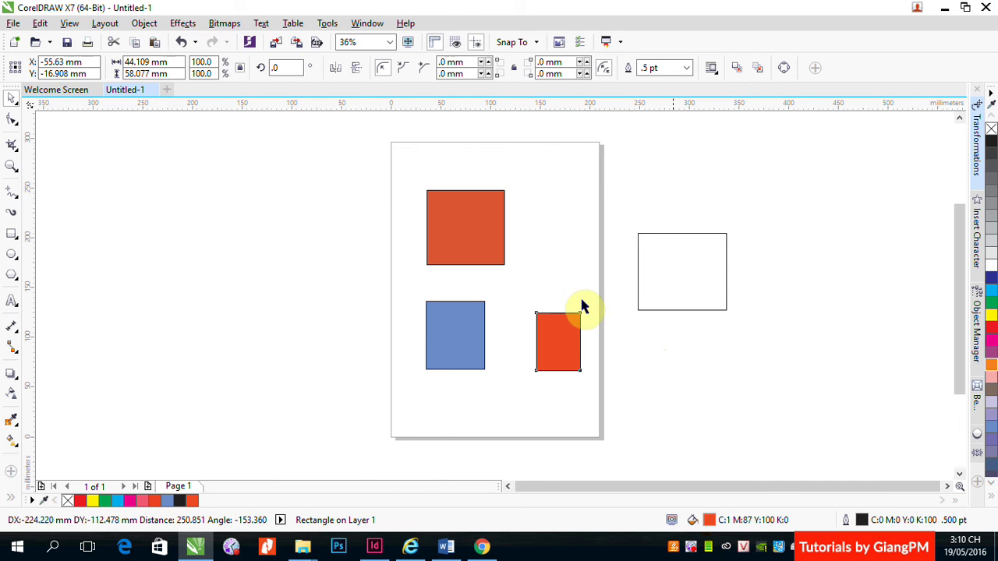
# Copy only the Fill property from the upper orange-red rectangle to the empty rectangle beside the page using Copy Properties From.
pyautogui.click(680, 294)
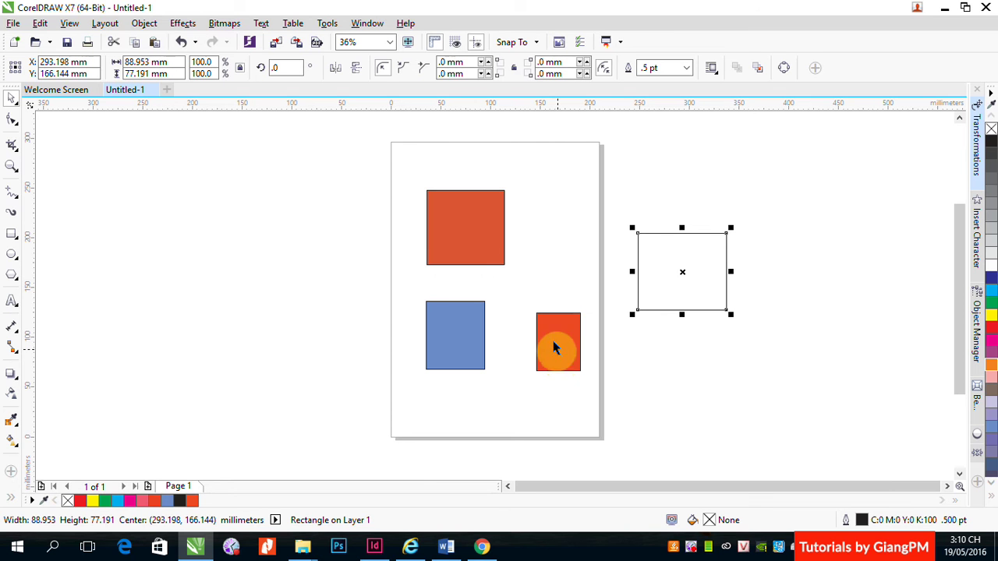
pyautogui.click(40, 24)
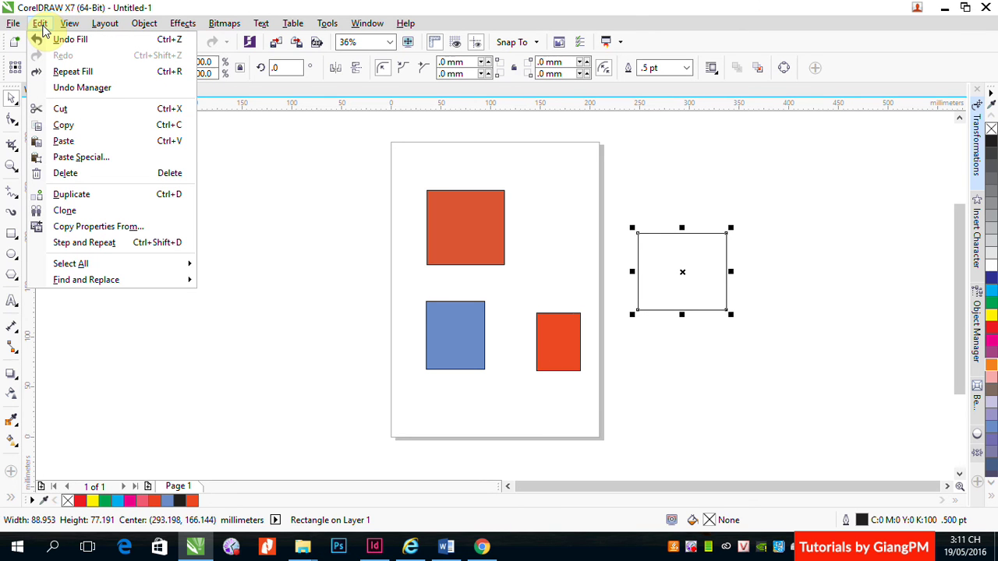
pyautogui.click(80, 231)
pyautogui.moveTo(479, 196); pyautogui.dragTo(219, 158)
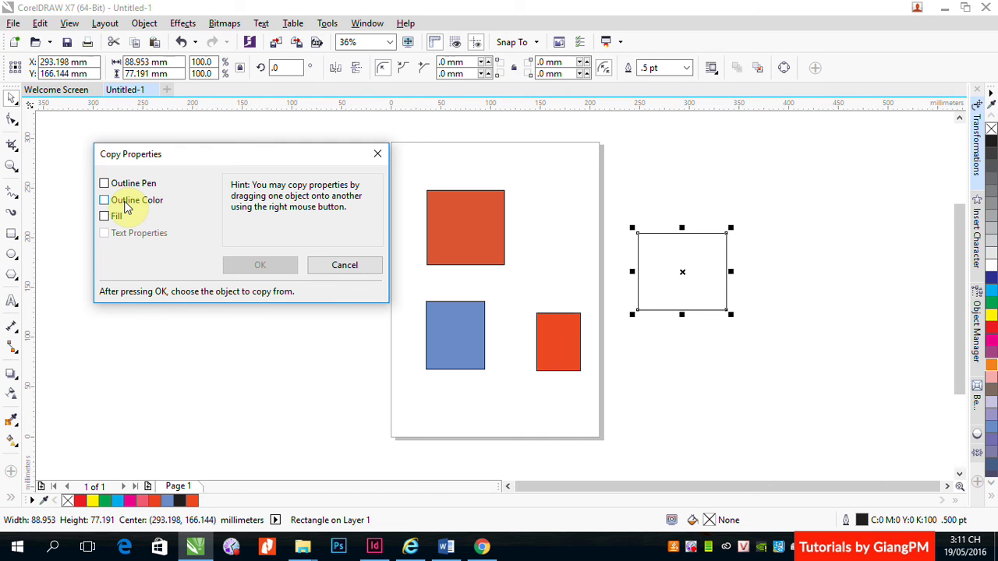
pyautogui.click(106, 216)
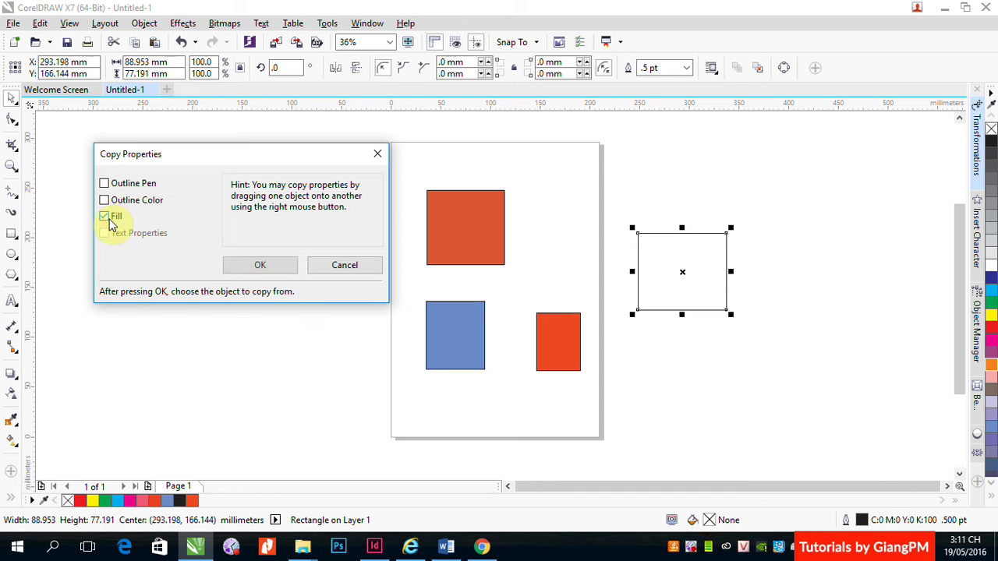
pyautogui.click(257, 266)
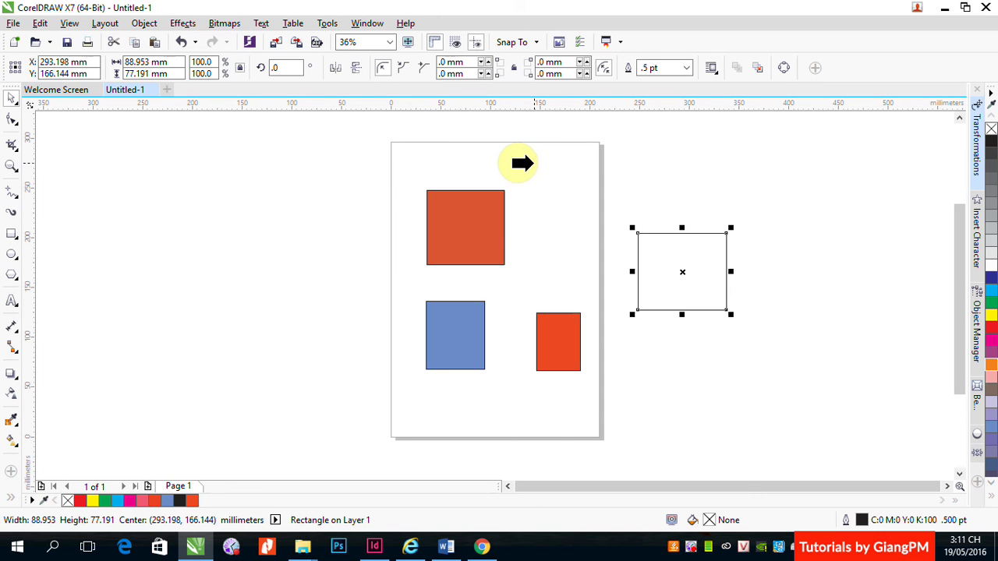
pyautogui.click(456, 235)
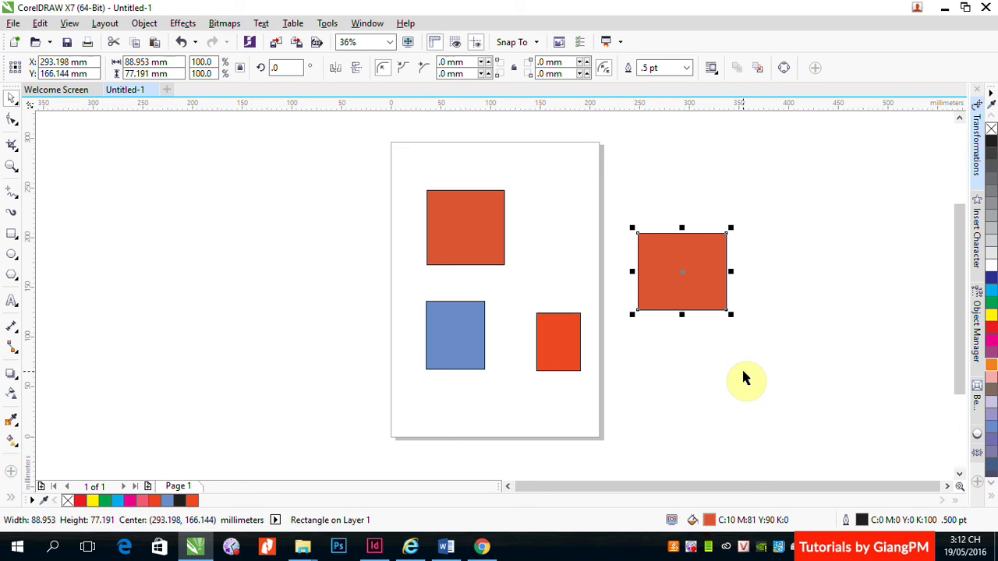
# Draw another unfilled rectangle about 90 × 76 mm up and to the right of the filled rectangle outside the page.
pyautogui.click(12, 234)
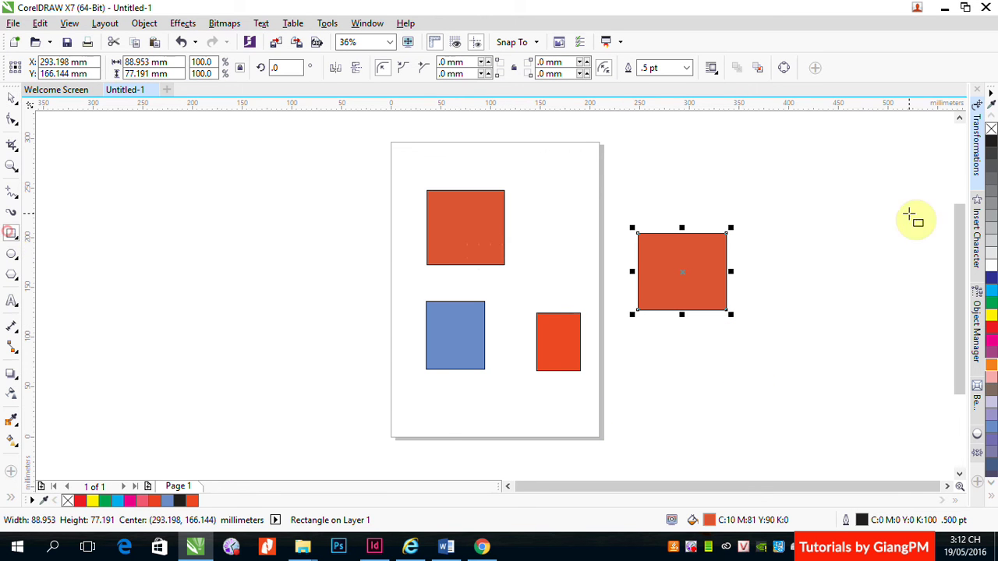
pyautogui.moveTo(786, 176)
pyautogui.mouseDown()
pyautogui.moveTo(803, 201)
pyautogui.moveTo(880, 253)
pyautogui.mouseUp()
pyautogui.click(11, 99)
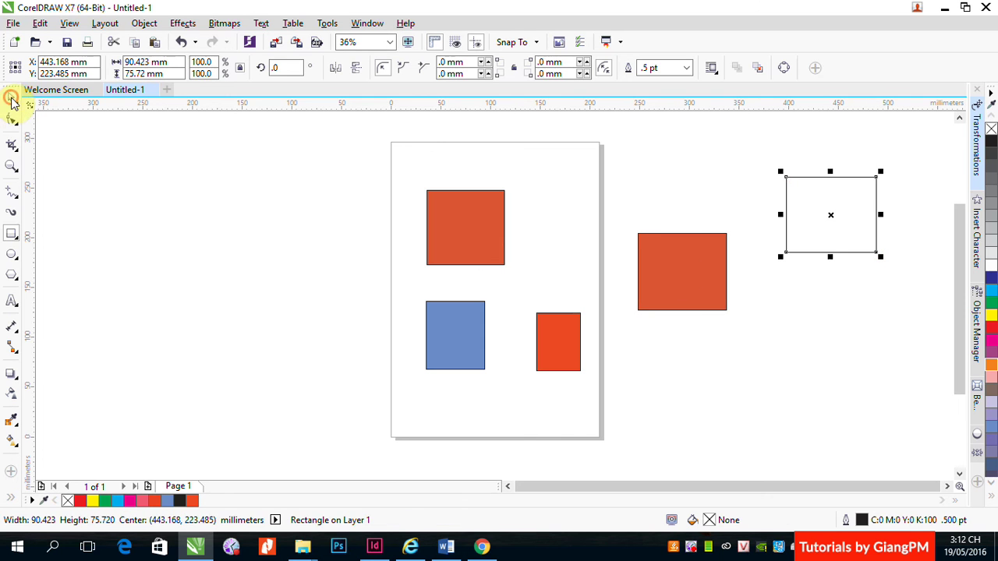
pyautogui.click(746, 368)
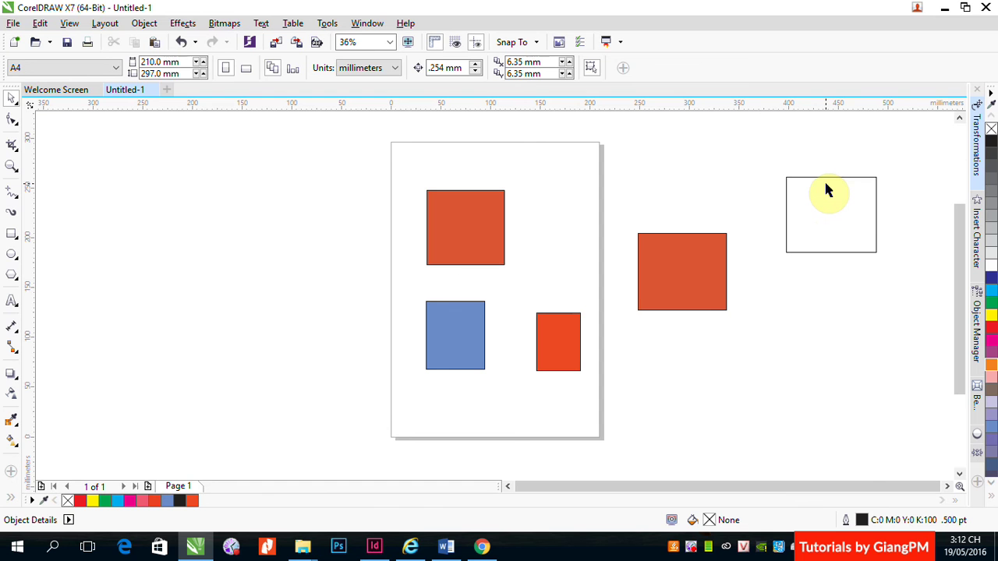
# Try to copy the Fill property to the new empty rectangle with Copy Properties From, picking a blank area as the source.
pyautogui.click(675, 272)
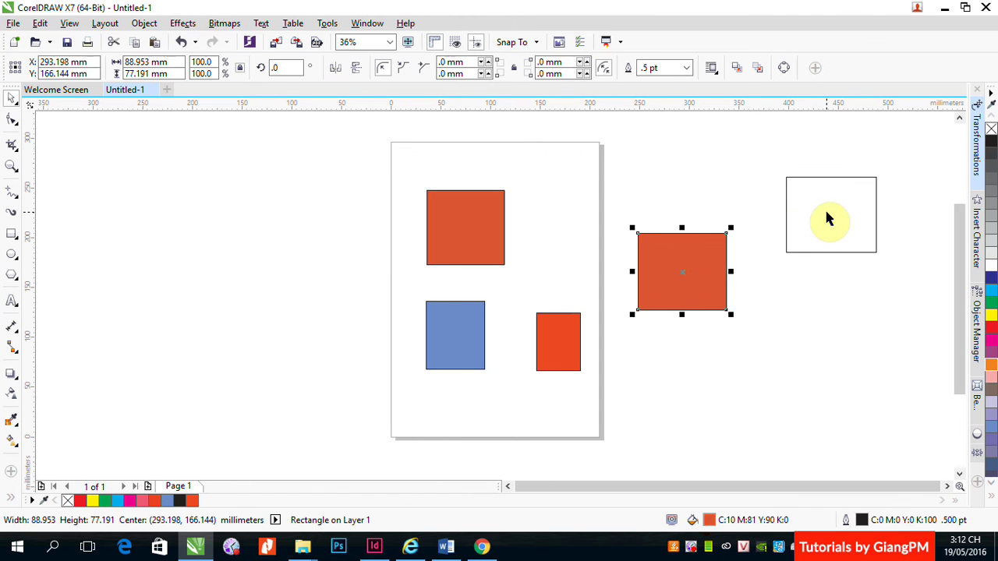
pyautogui.click(800, 297)
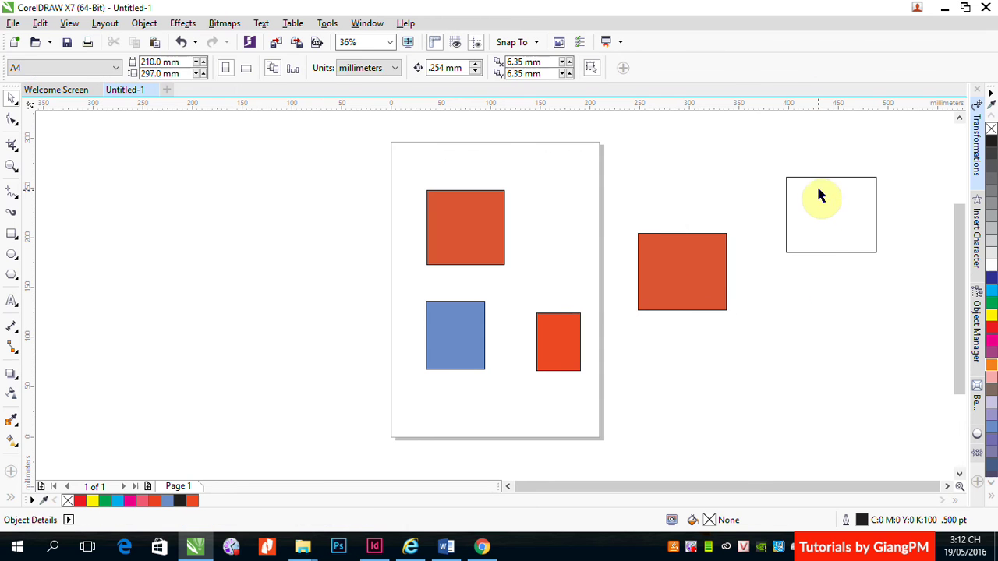
pyautogui.click(818, 195)
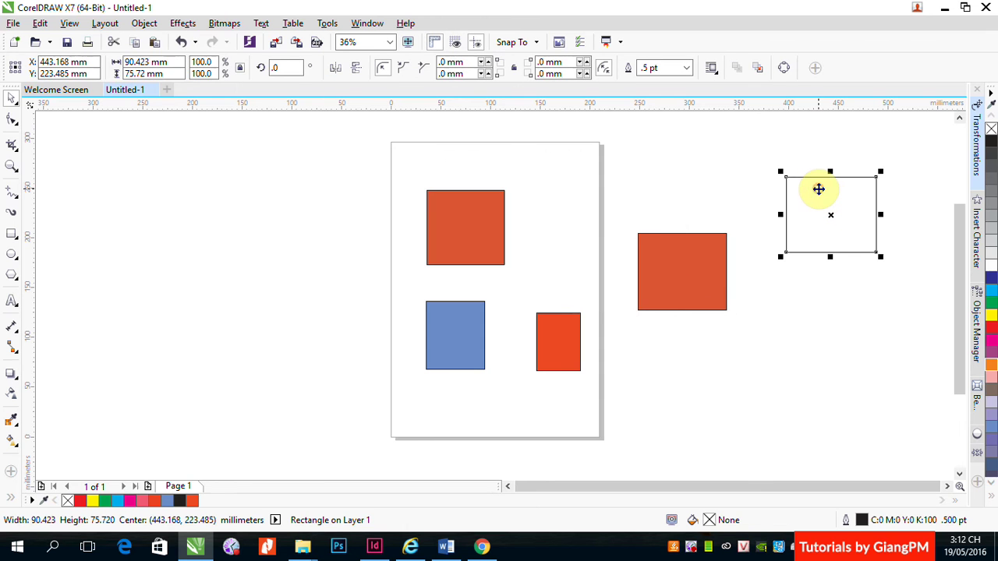
pyautogui.click(39, 23)
pyautogui.click(73, 225)
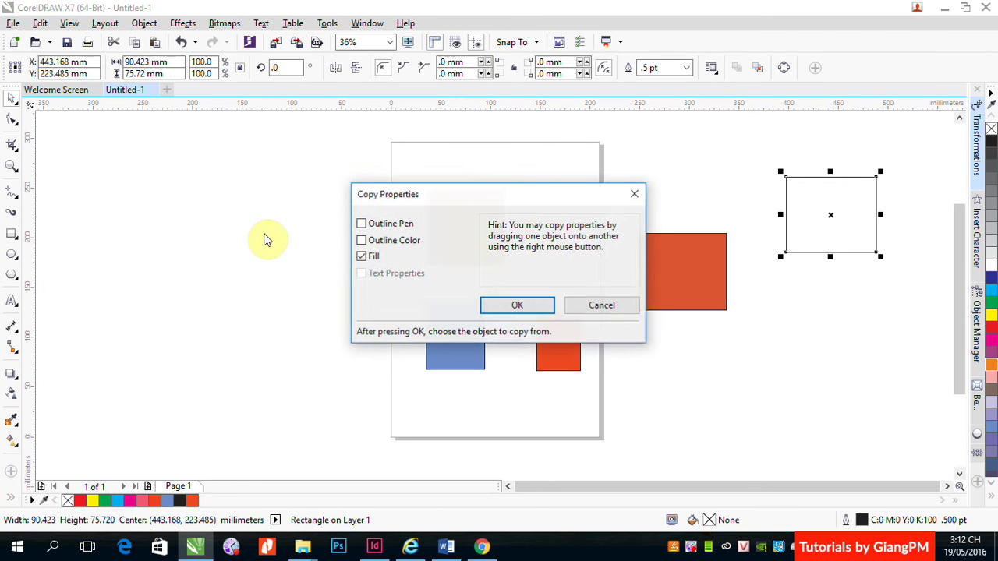
pyautogui.click(494, 304)
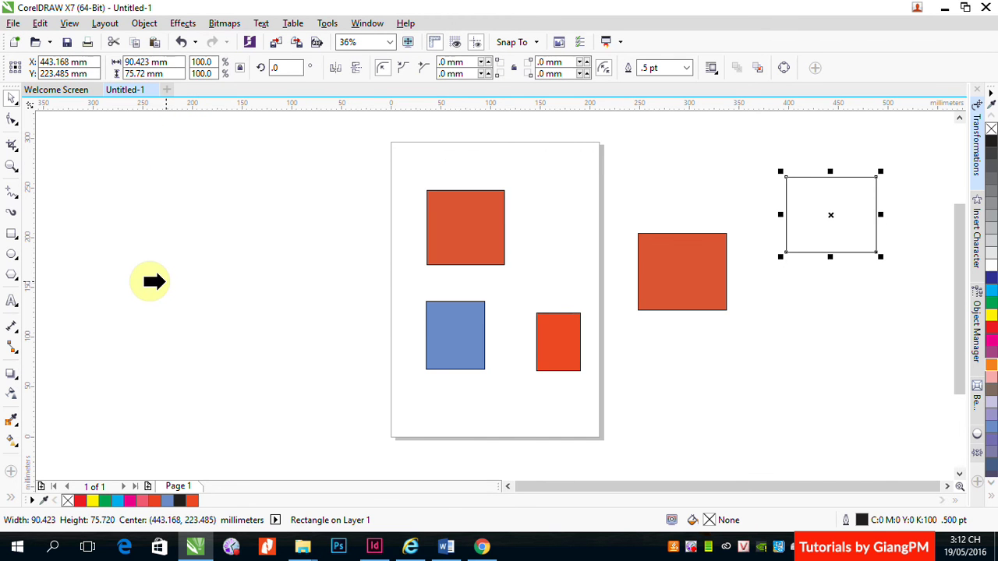
pyautogui.click(143, 277)
pyautogui.click(537, 297)
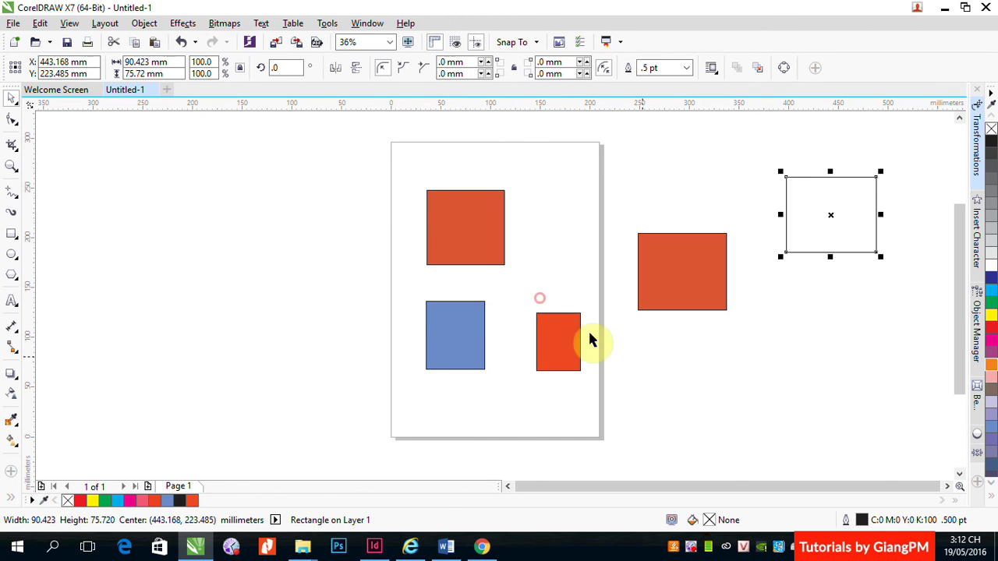
pyautogui.click(753, 371)
# Copy the fill of the orange-red rectangle beside the page onto the empty rectangle by dropping it there with Copy Fill Here.
pyautogui.click(672, 269)
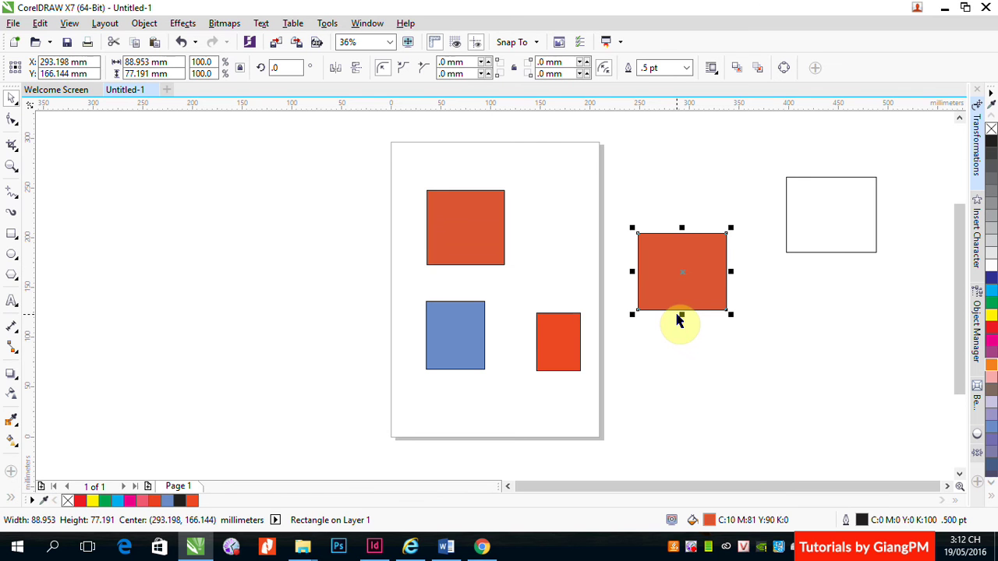
pyautogui.click(675, 289)
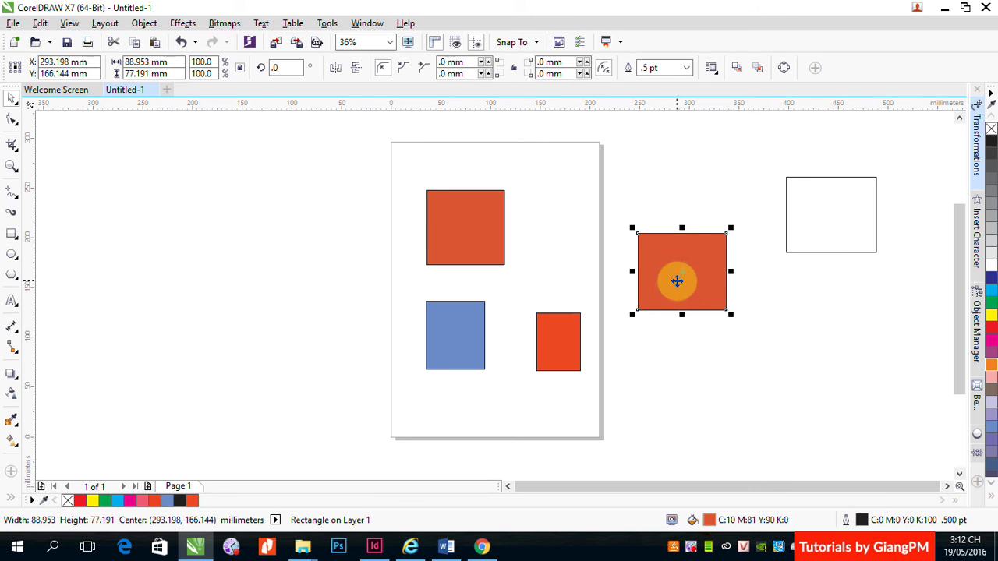
pyautogui.moveTo(677, 281); pyautogui.dragTo(777, 244)
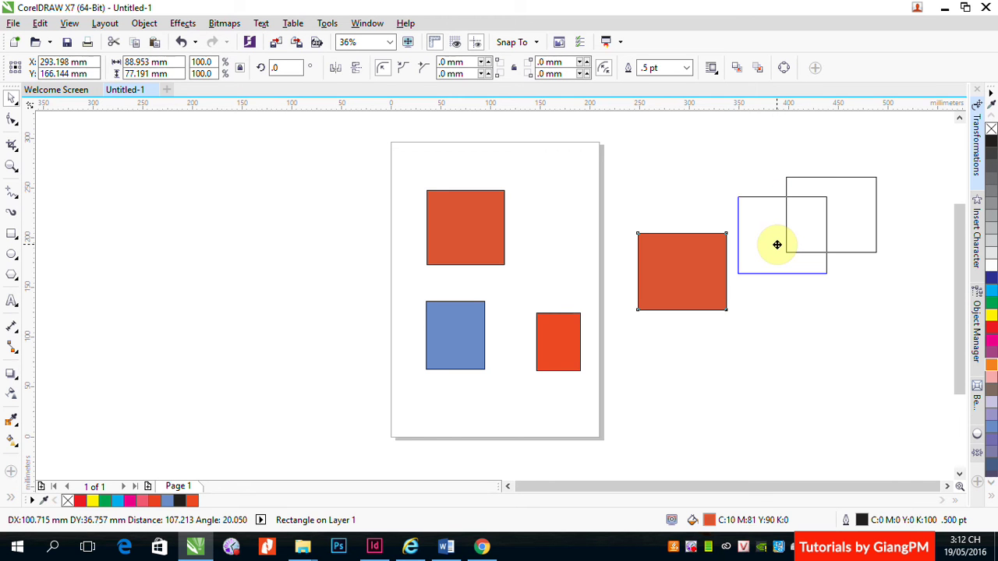
pyautogui.moveTo(777, 245); pyautogui.dragTo(799, 238)
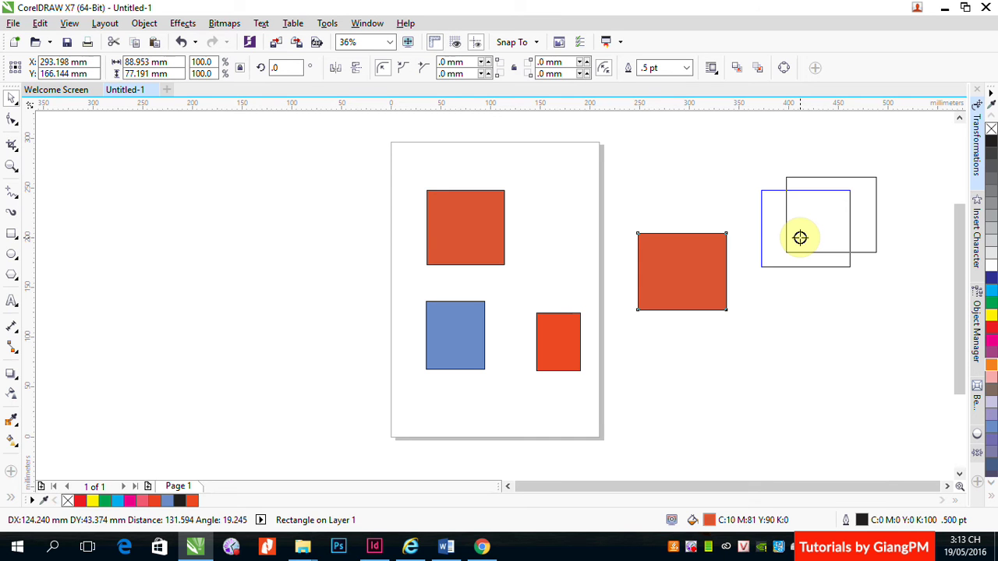
pyautogui.moveTo(800, 238); pyautogui.dragTo(800, 239)
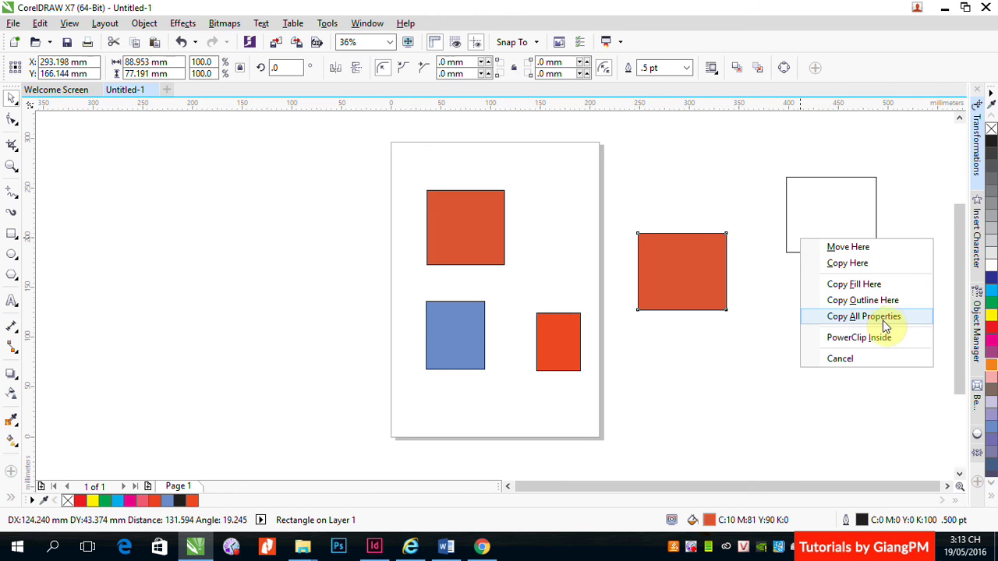
pyautogui.click(853, 284)
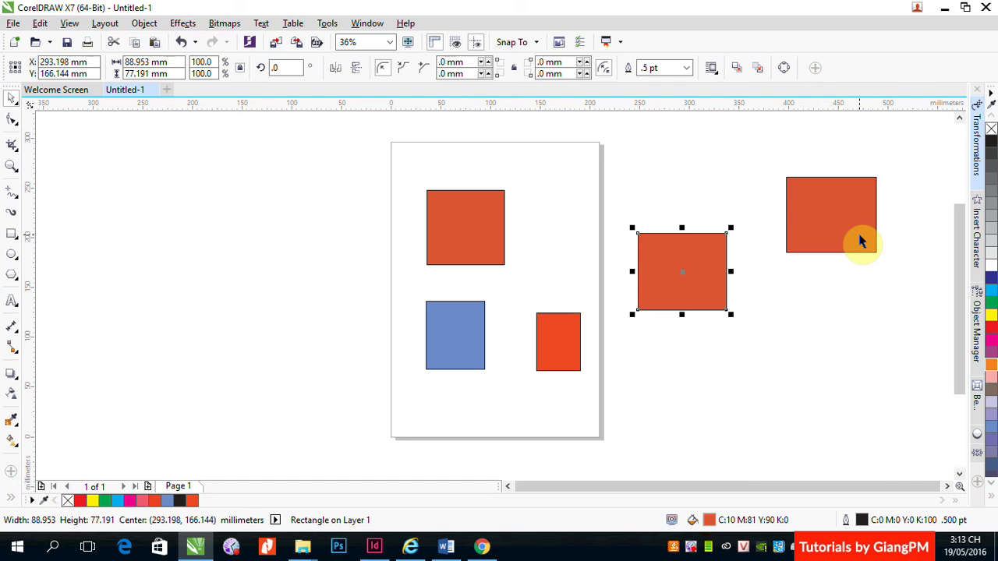
# Select all five rectangles on and beside the page and delete them.
pyautogui.moveTo(359, 128); pyautogui.dragTo(902, 394)
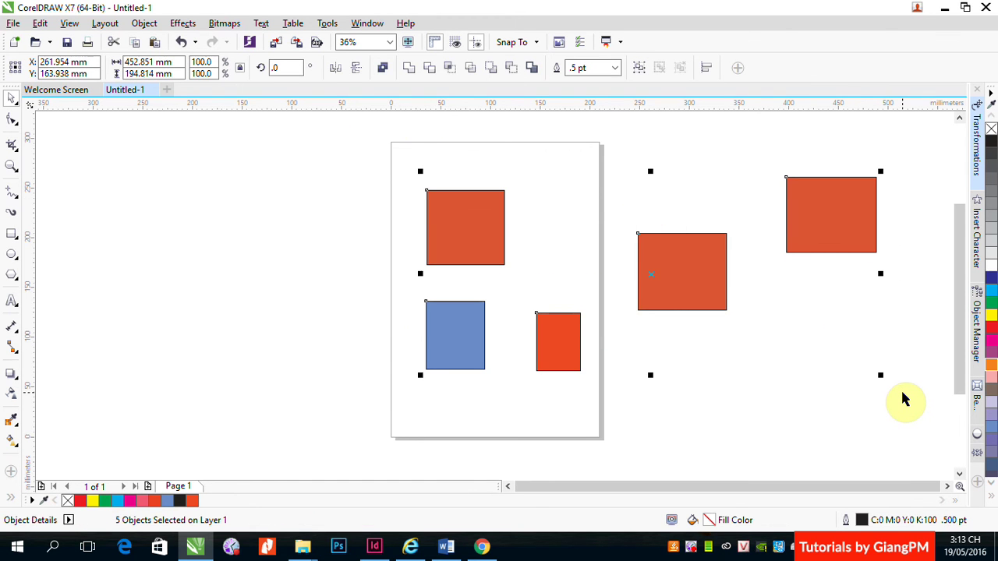
pyautogui.press('Delete')
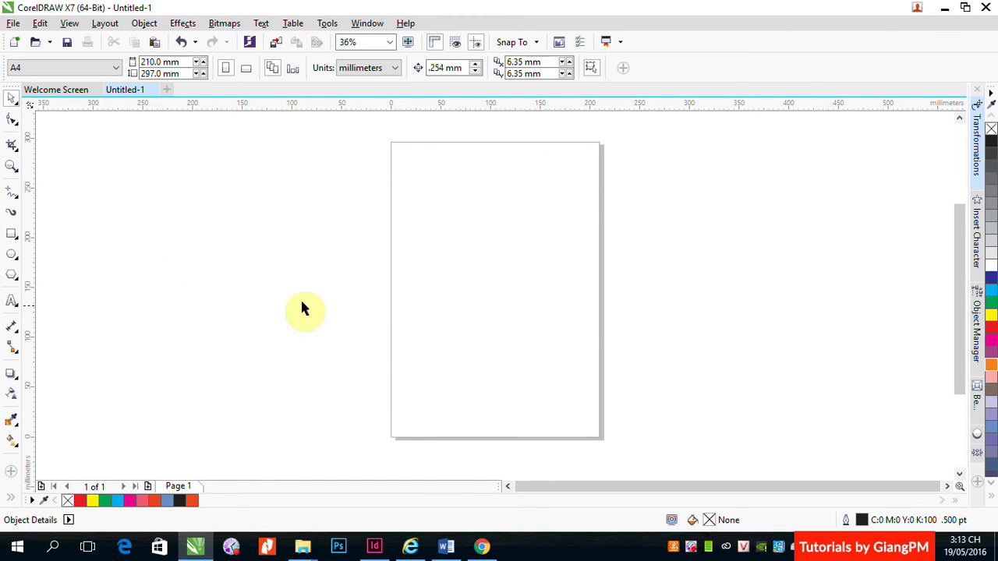
# Draw a rectangle about 49 × 50 mm, a larger one below it and one about 219 × 213 mm beside the page, then select the smallest.
pyautogui.click(10, 233)
pyautogui.moveTo(418, 175); pyautogui.dragTo(468, 226)
pyautogui.moveTo(412, 253); pyautogui.dragTo(531, 352)
pyautogui.moveTo(631, 164)
pyautogui.mouseDown()
pyautogui.moveTo(737, 301)
pyautogui.moveTo(855, 383)
pyautogui.moveTo(851, 376)
pyautogui.mouseUp()
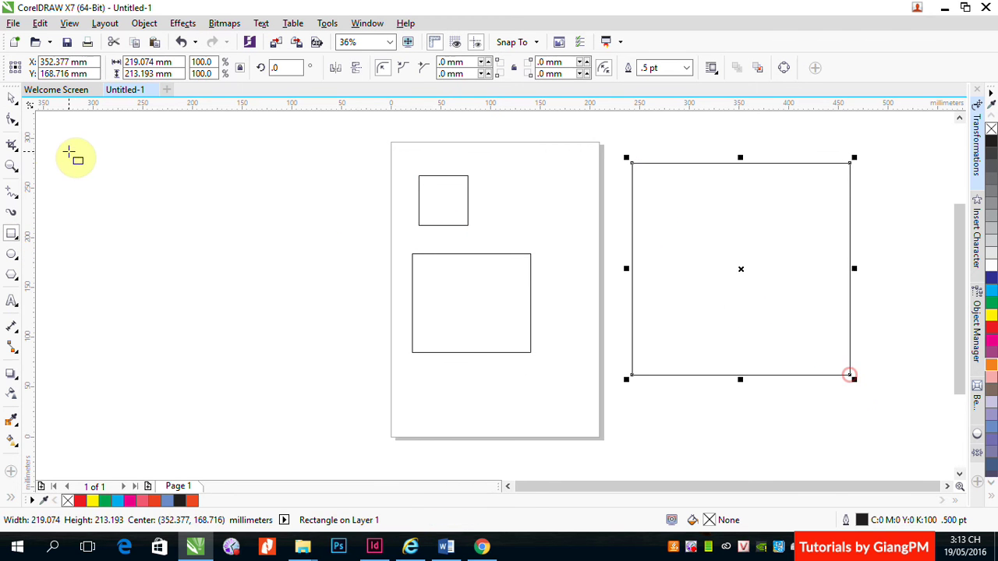
pyautogui.click(11, 98)
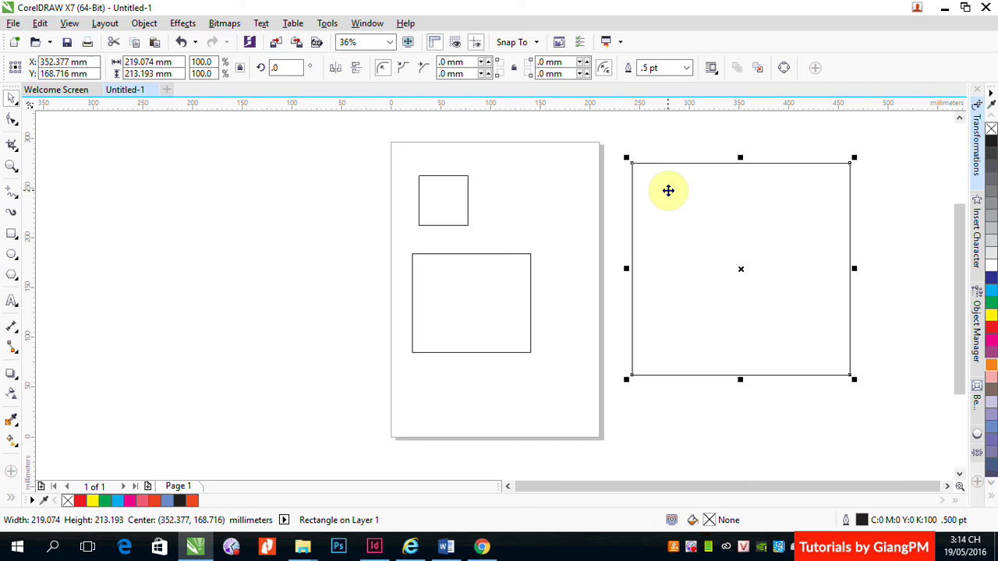
pyautogui.click(442, 204)
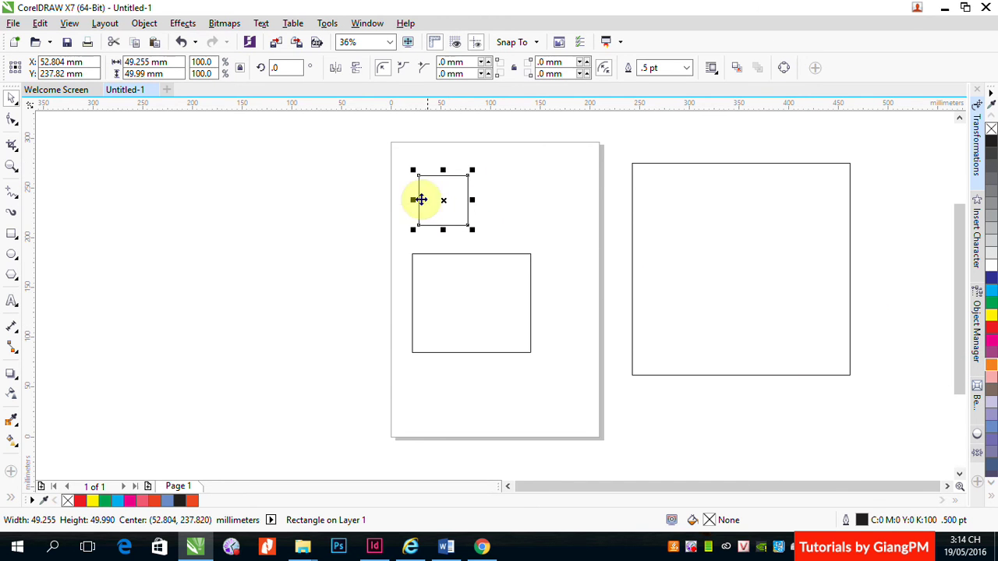
# Colour the rectangle outlines from the palette: red for the smallest, cyan for the one beside the page, green for the middle one.
pyautogui.rightClick(992, 331)
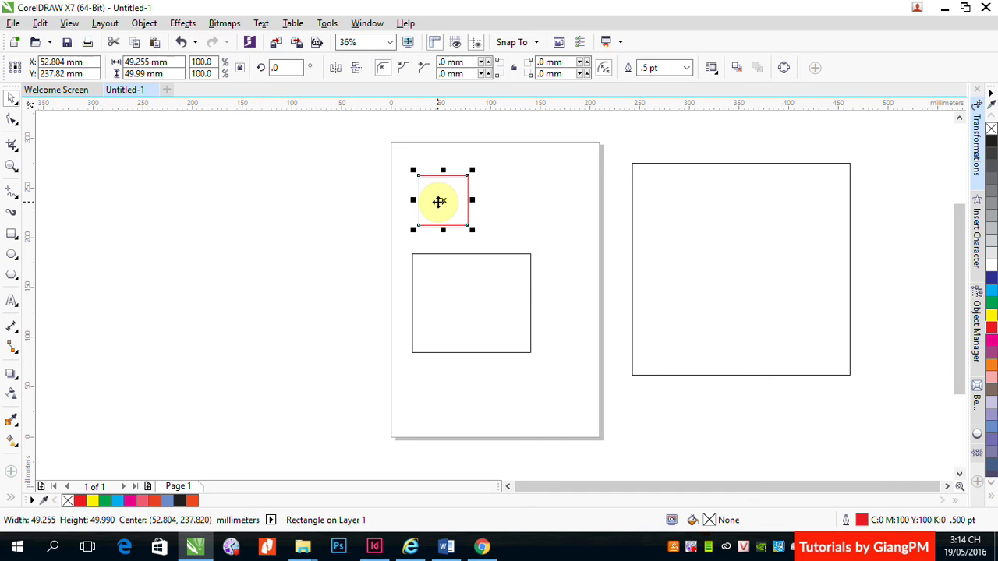
pyautogui.click(634, 171)
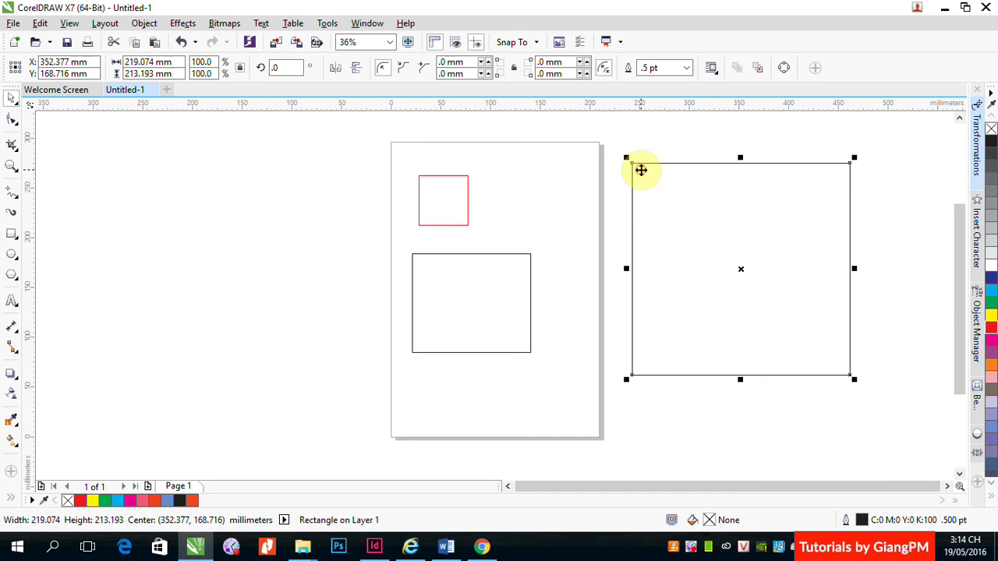
pyautogui.rightClick(990, 290)
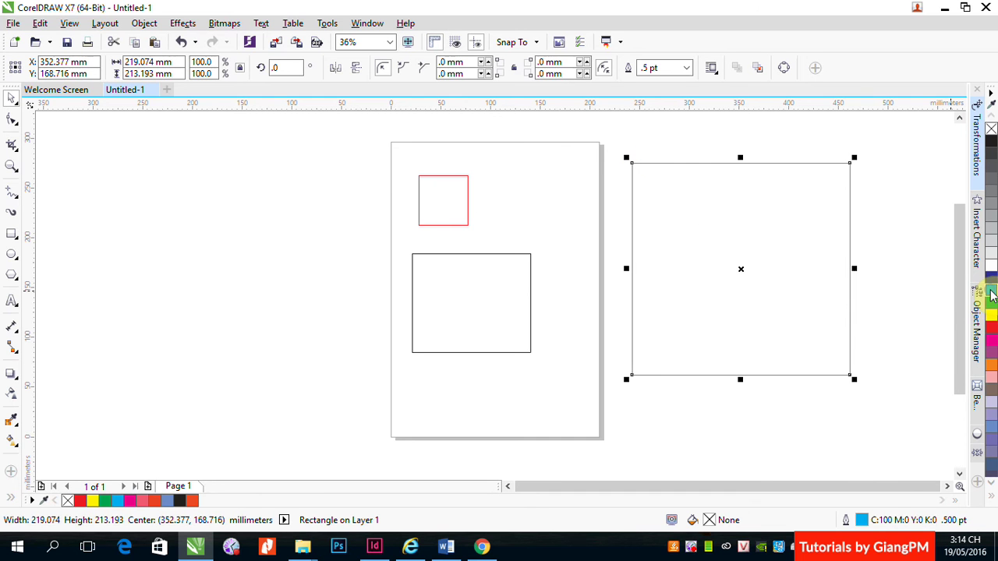
pyautogui.click(529, 279)
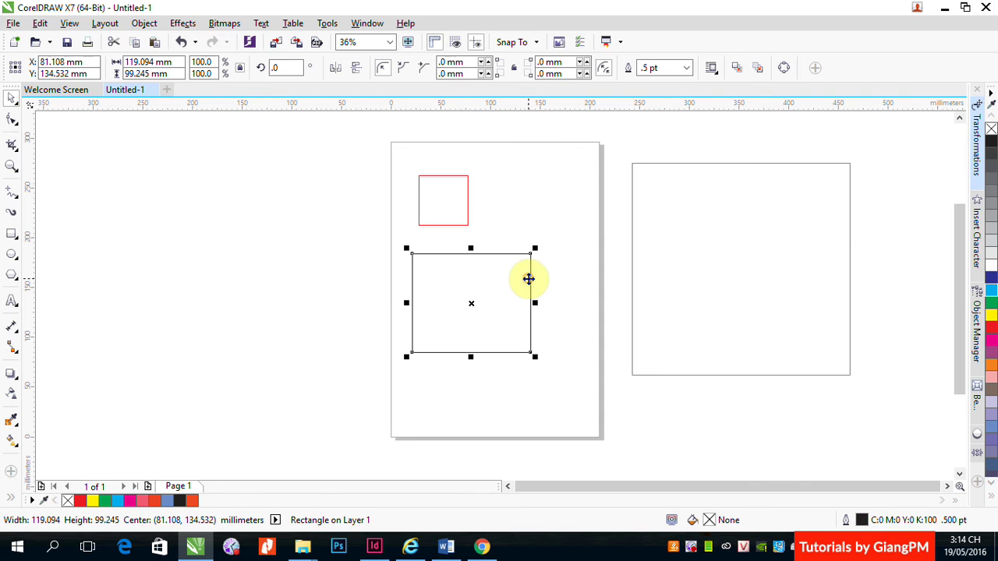
pyautogui.rightClick(990, 302)
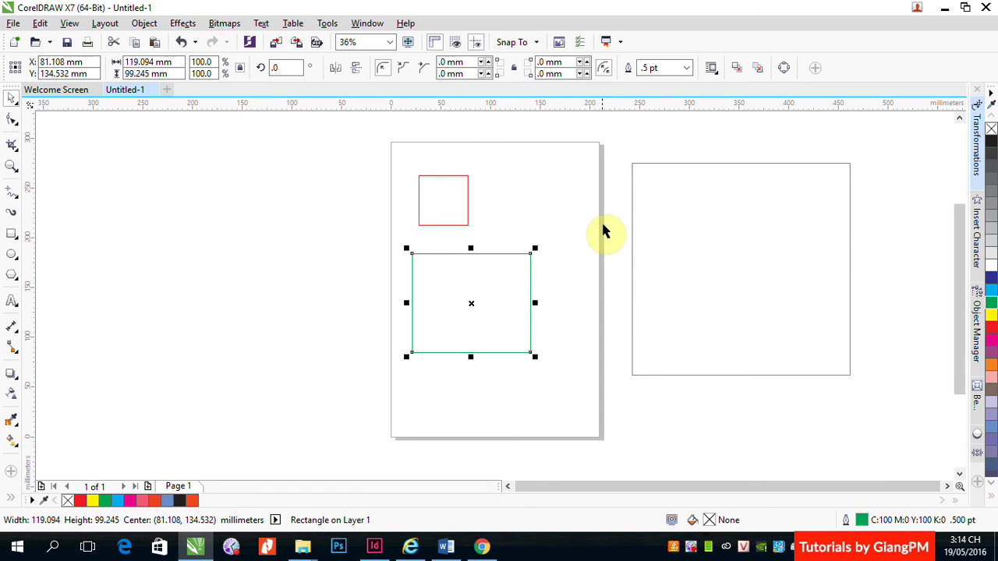
pyautogui.click(555, 232)
# Change the outline of the large rectangle beside the page to the blue C:91 M:67 Y:0 K:0 from the Cyan swatch's shades.
pyautogui.press('z')
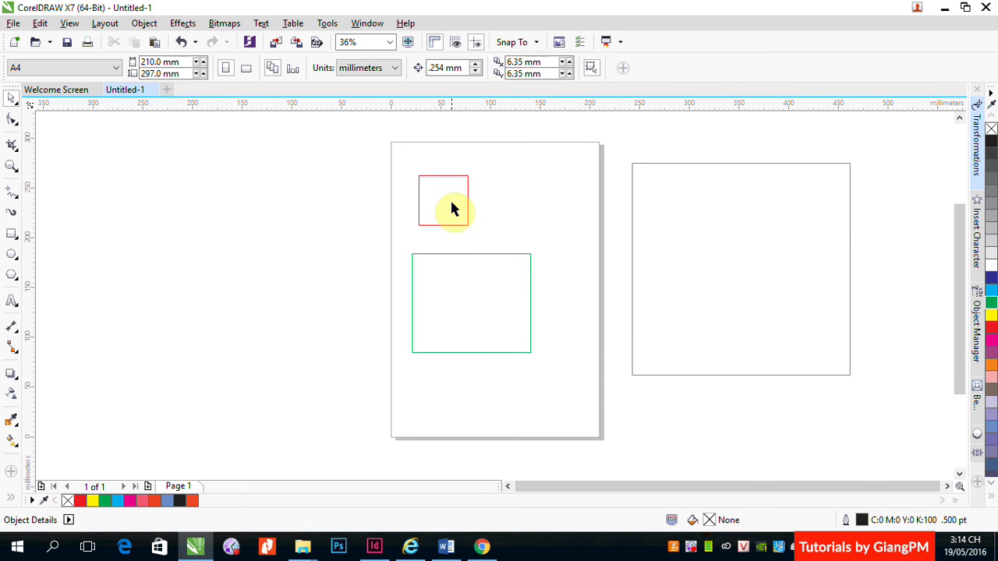
pyautogui.moveTo(428, 151); pyautogui.dragTo(548, 279)
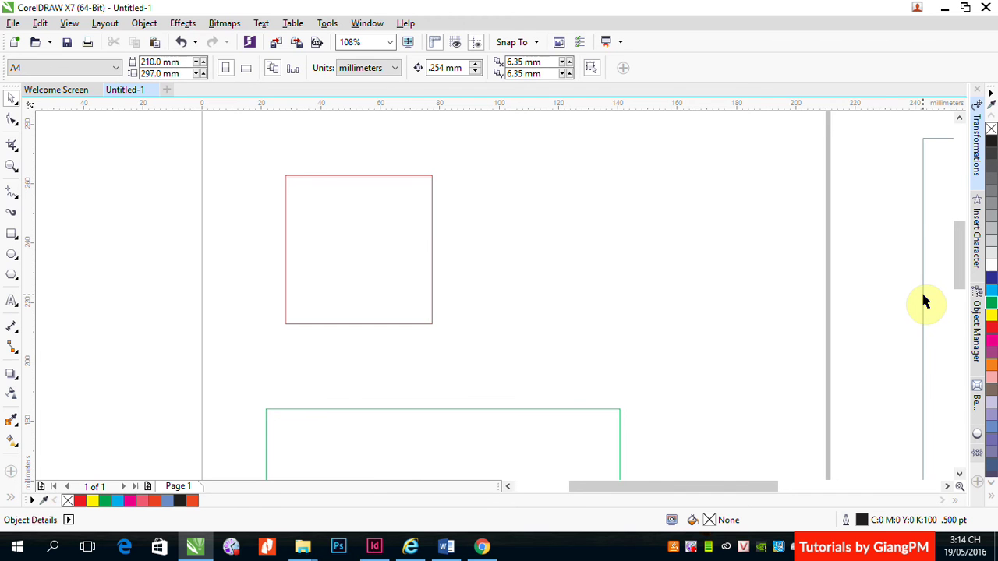
pyautogui.scroll(-4, 926, 303)
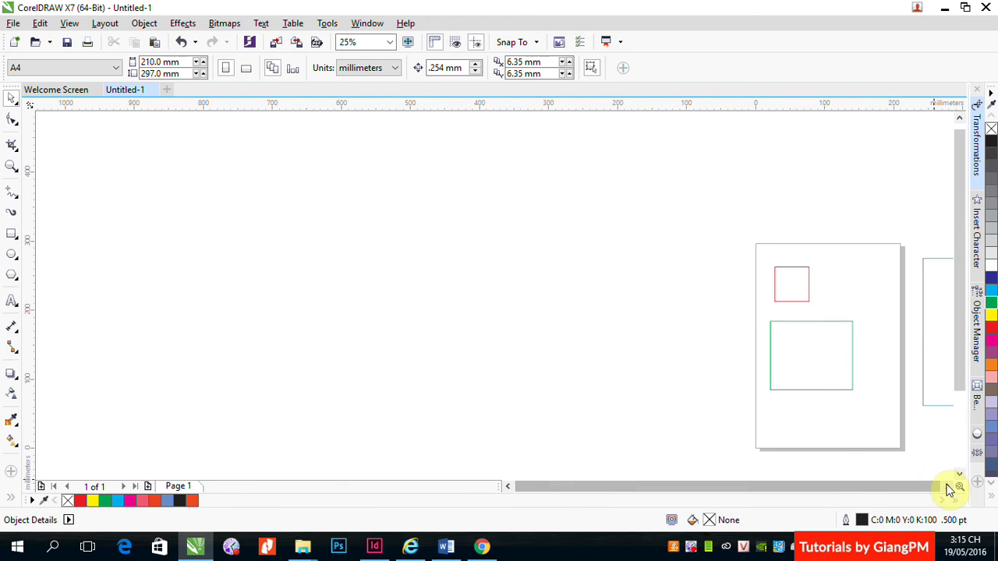
pyautogui.hscroll(-5, 950, 489)
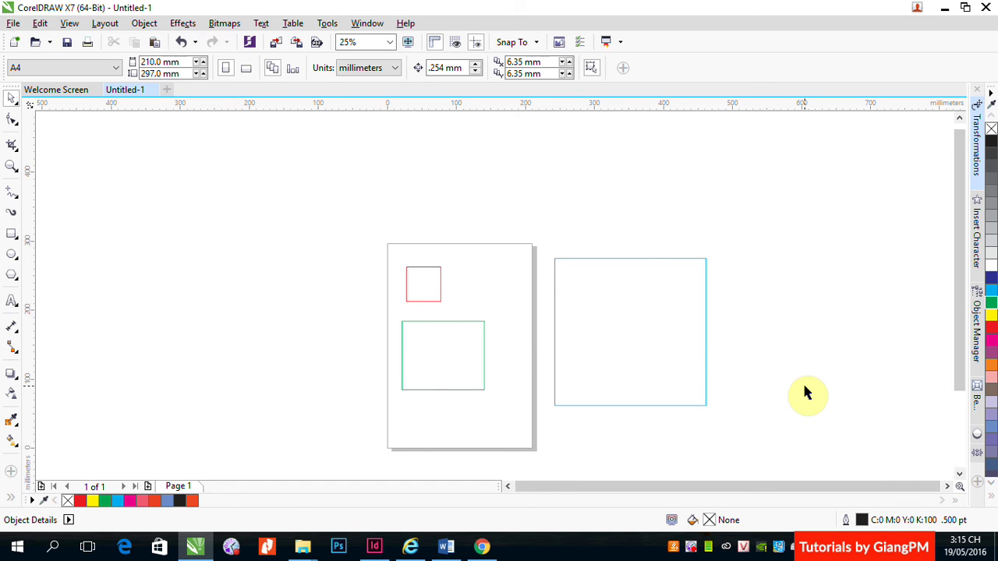
pyautogui.click(677, 264)
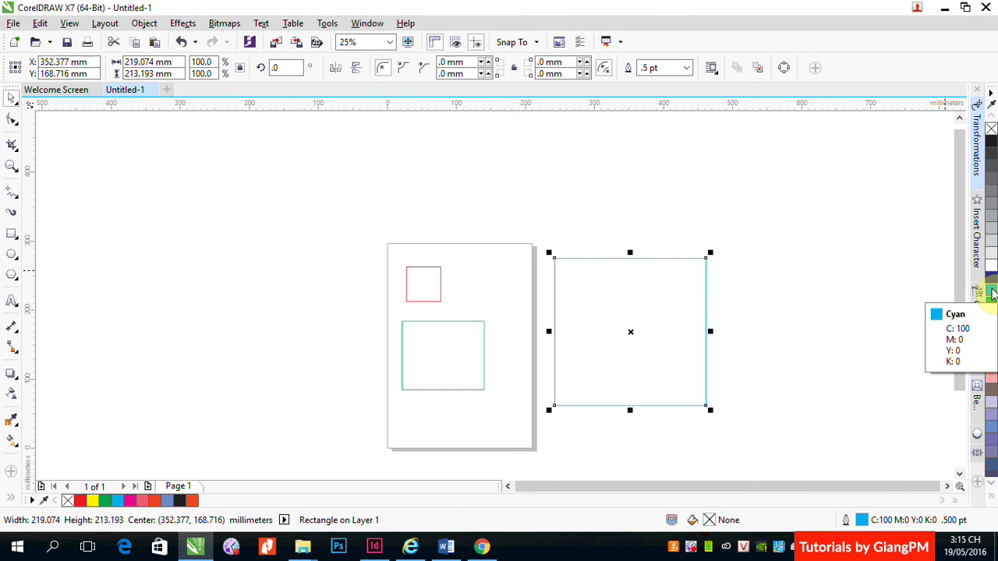
pyautogui.moveTo(992, 291); pyautogui.dragTo(958, 350)
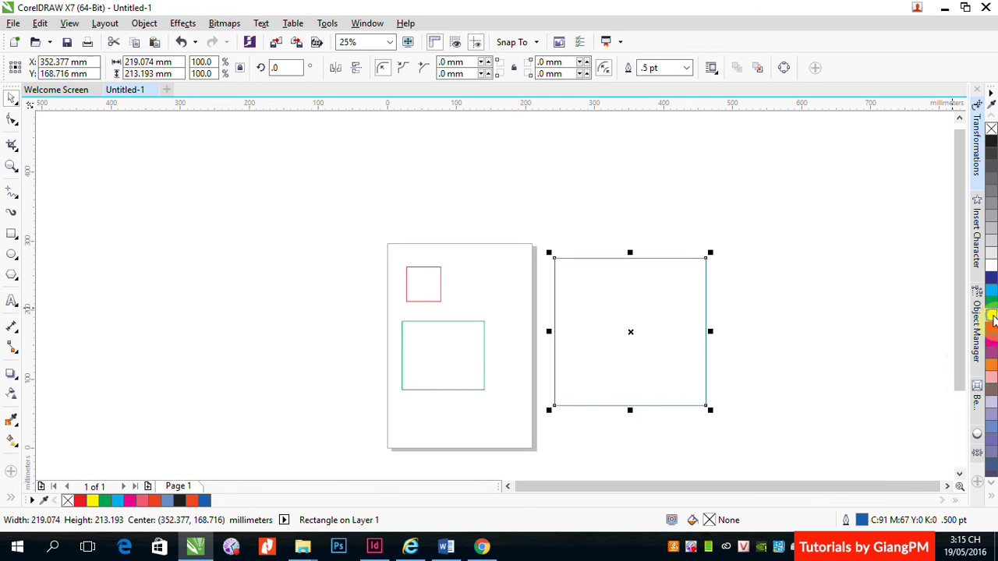
# Try a yellow outline on the large rectangle, undo it, and mix small amounts of yellow into its blue outline instead.
pyautogui.rightClick(992, 315)
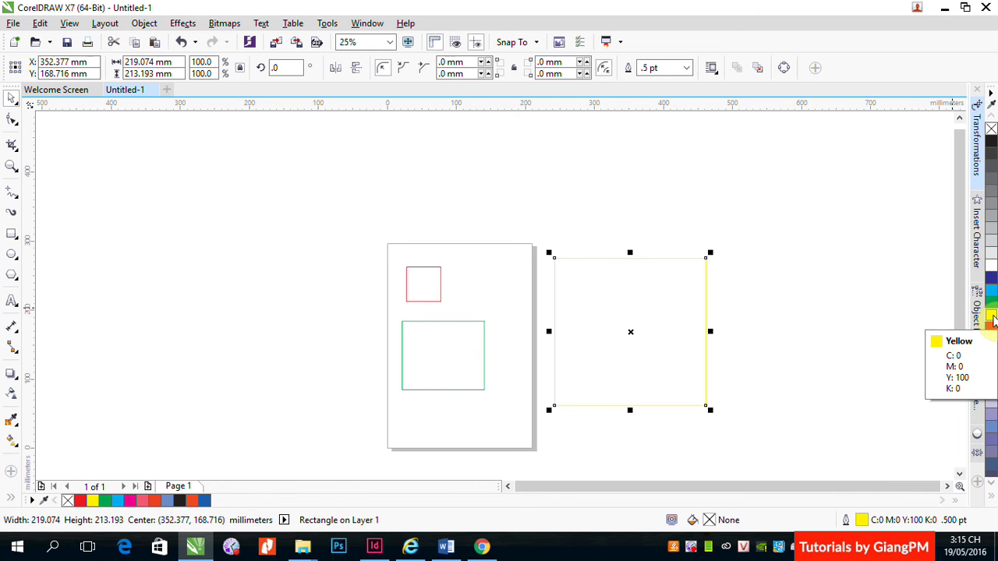
pyautogui.hotkey('ctrl', 'z')
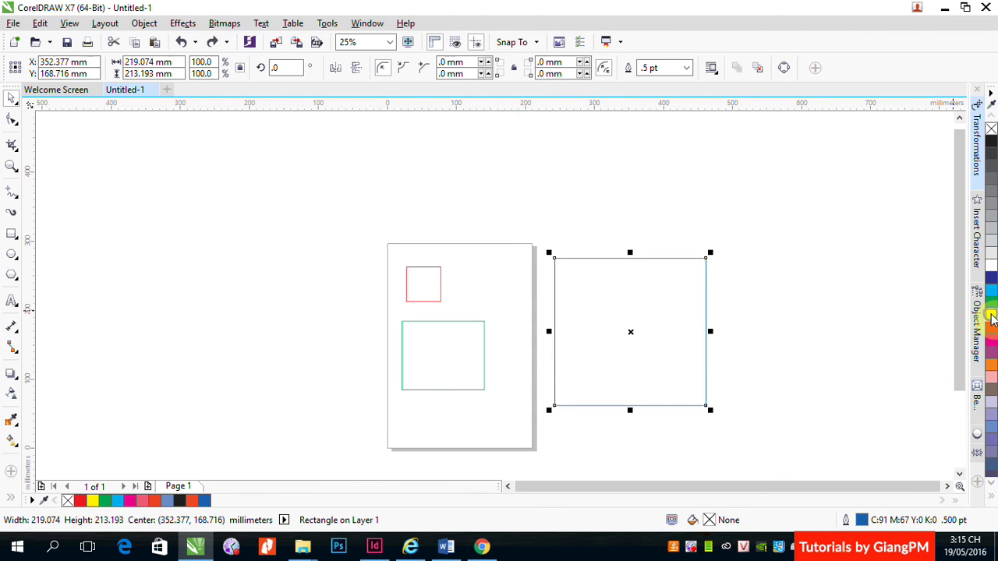
pyautogui.keyDown('ctrl'); pyautogui.rightClick(992, 316); pyautogui.keyUp('ctrl')
pyautogui.keyDown('ctrl'); pyautogui.rightClick(992, 316); pyautogui.keyUp('ctrl')
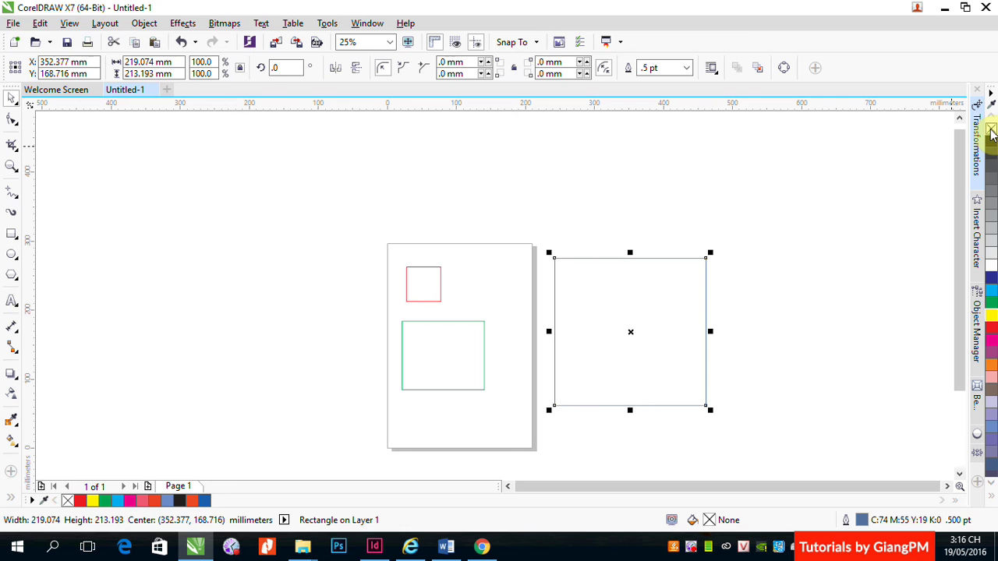
# Remove the outline from the large rectangle beside the page and deselect it.
pyautogui.rightClick(991, 133)
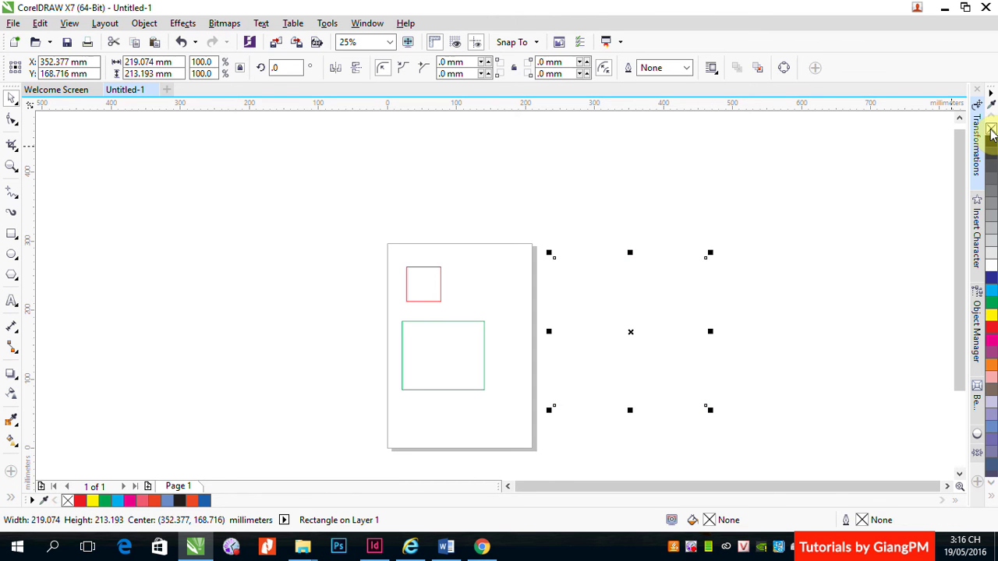
pyautogui.click(775, 224)
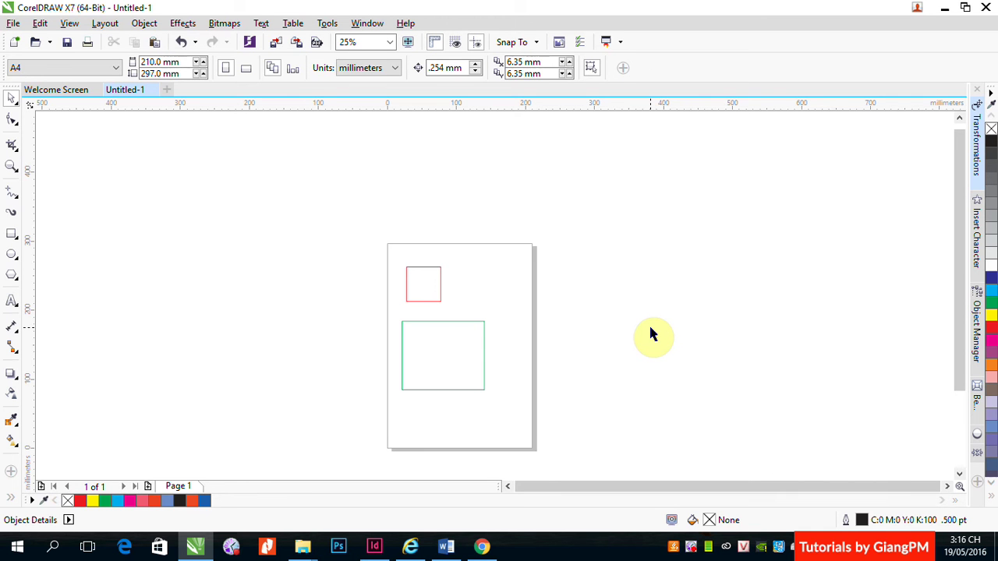
# Reselect the invisible rectangle beside the page and give it a green outline and a cyan fill.
pyautogui.moveTo(550, 184); pyautogui.dragTo(795, 431)
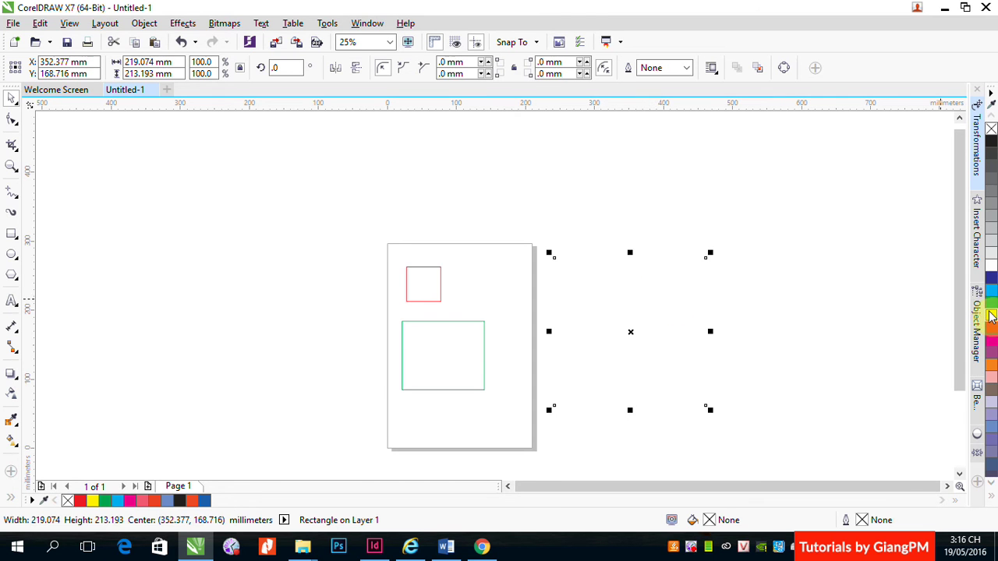
pyautogui.rightClick(991, 302)
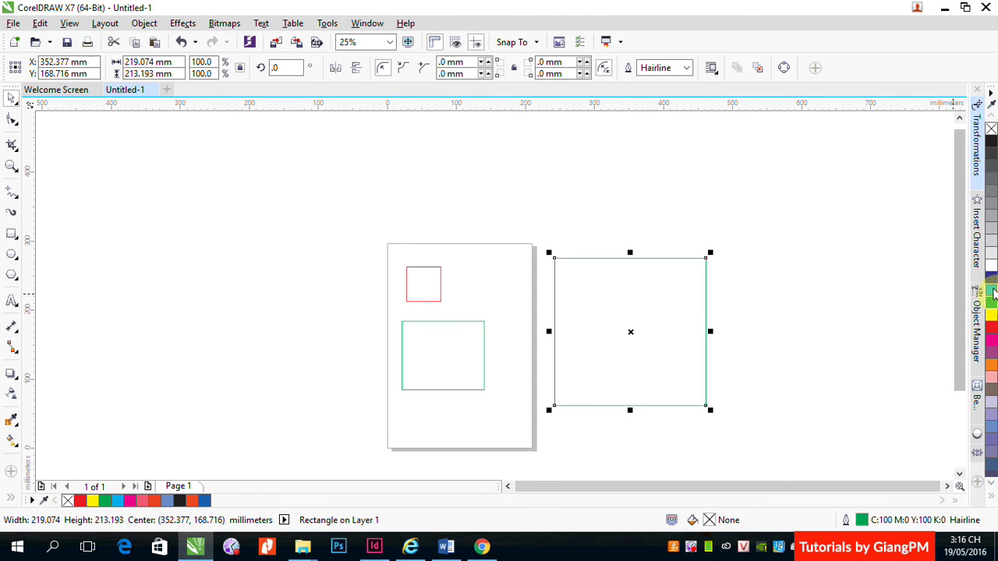
pyautogui.click(992, 290)
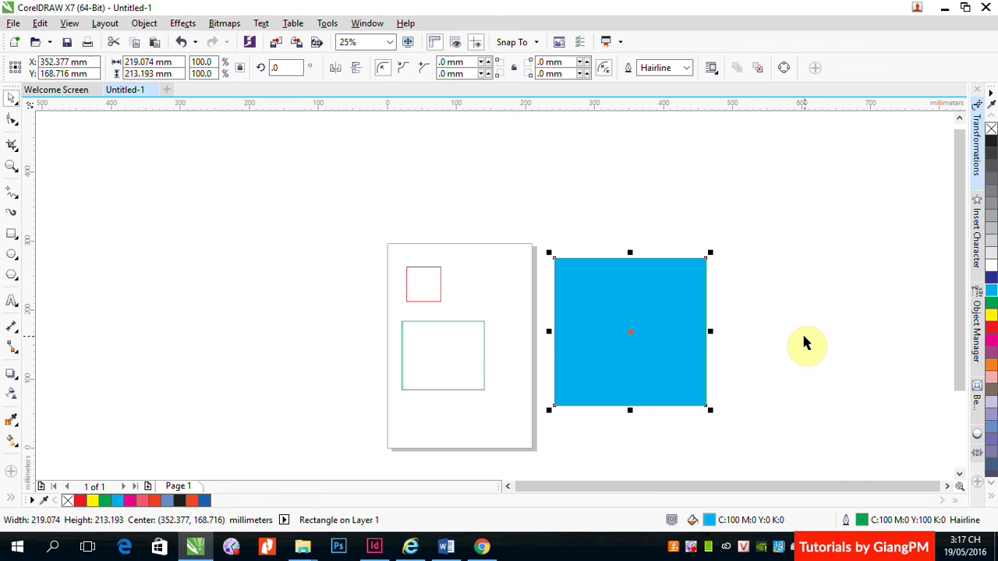
pyautogui.click(804, 289)
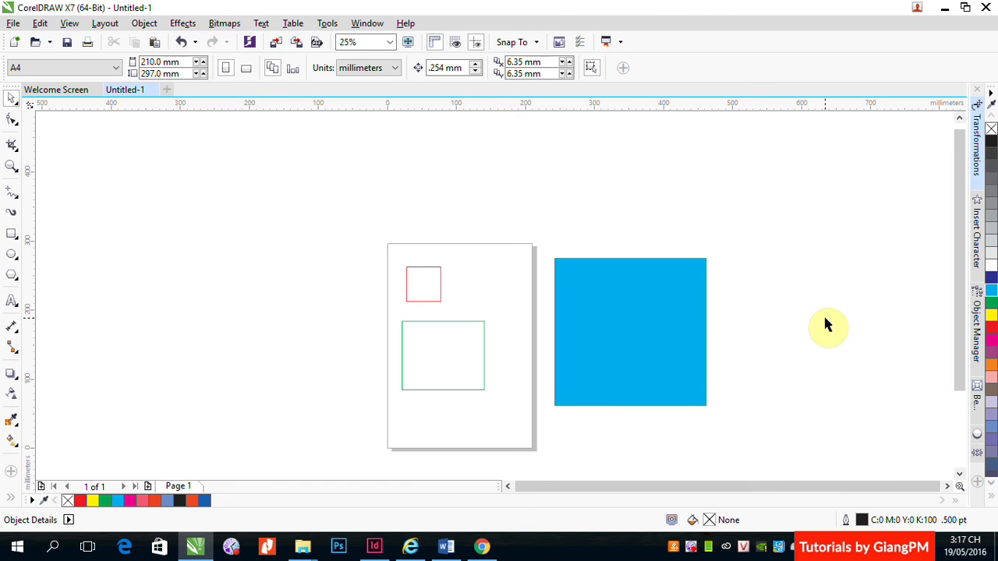
pyautogui.rightClick(691, 546)
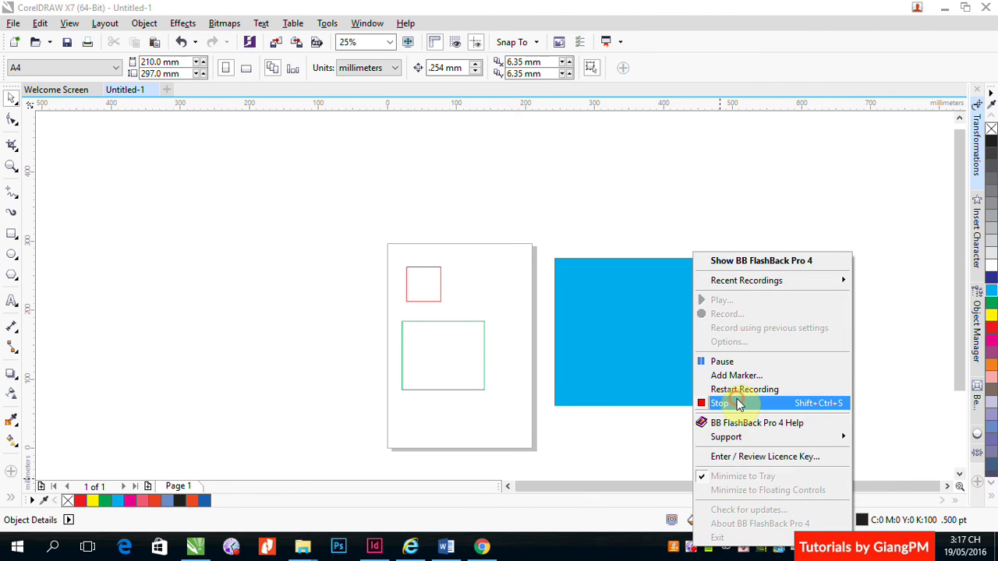